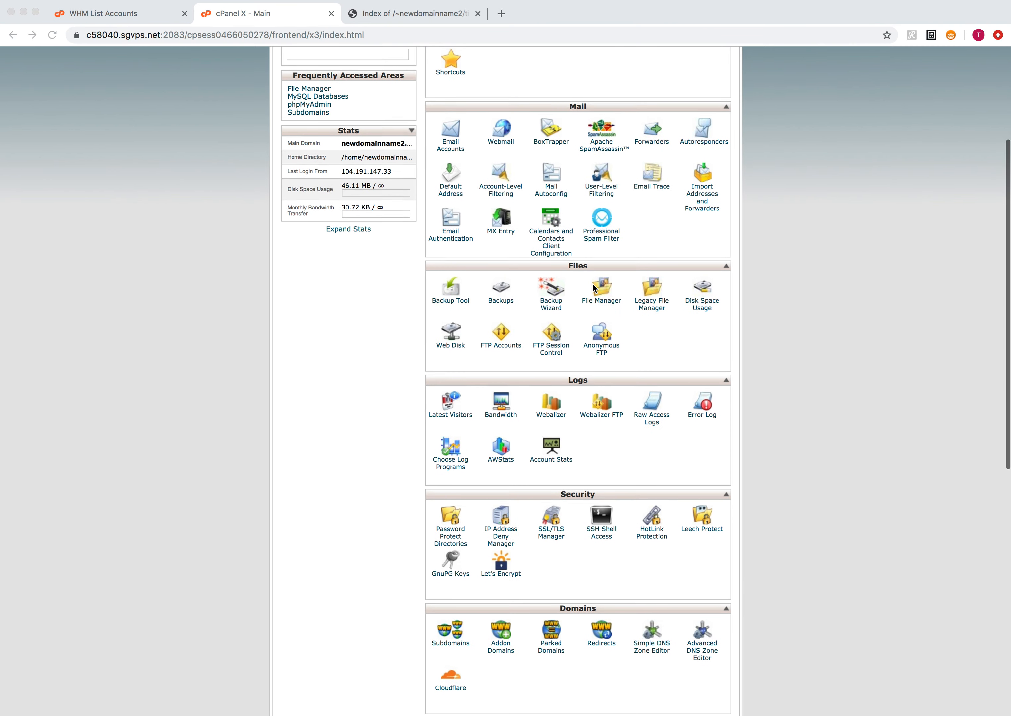
View the Addon Domains page and return to the cPanel home page.
scroll(580, 286, up, 5)
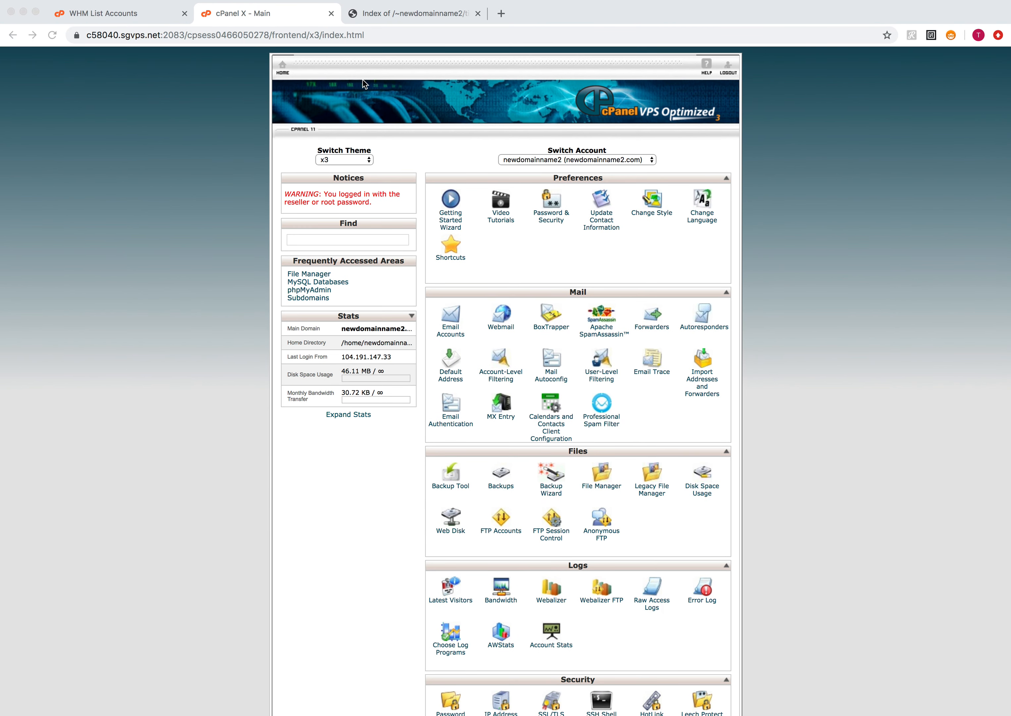
scroll(563, 260, down, 1)
scroll(562, 256, down, 8)
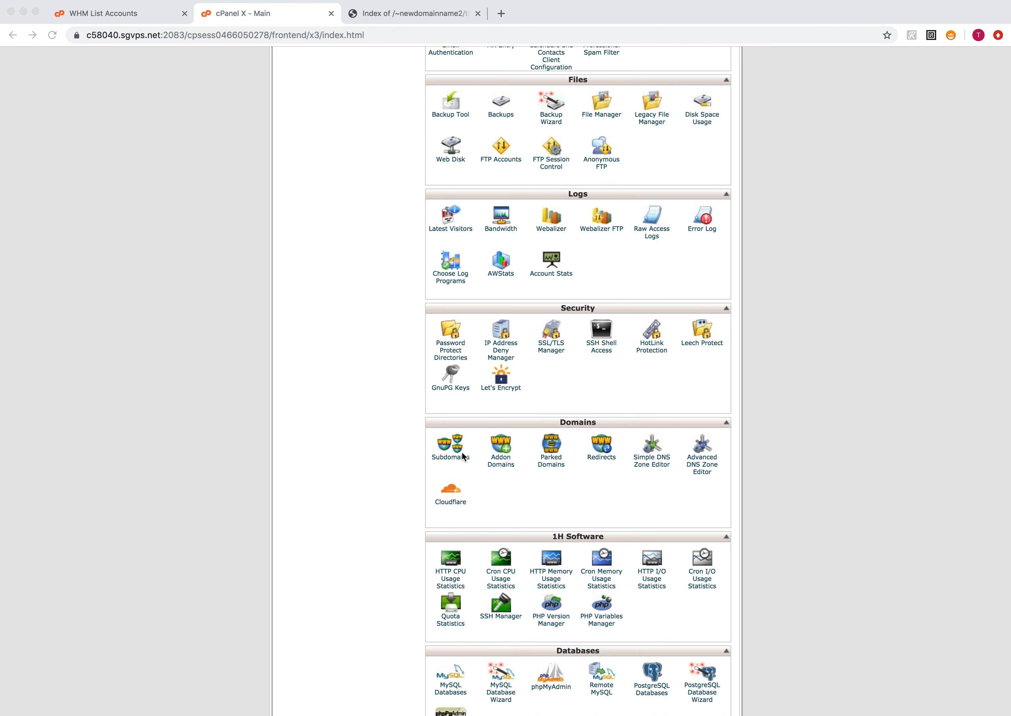
click(501, 465)
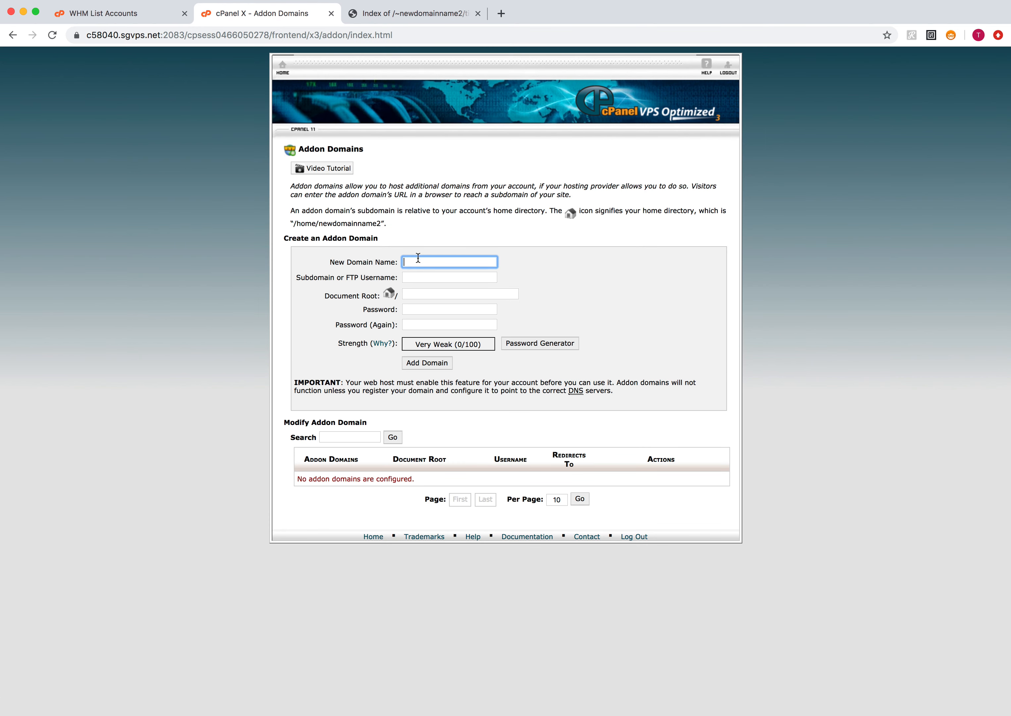
click(286, 76)
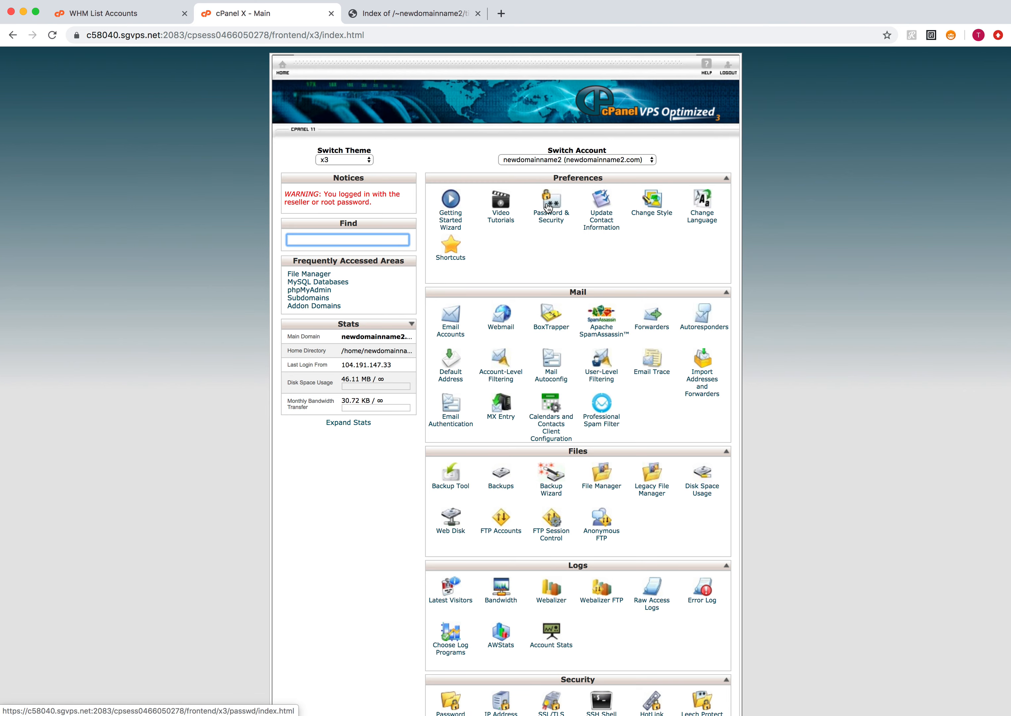
Open the Subdomains page from the Domains section and go to the new subdomain's name entry.
scroll(489, 238, down, 10)
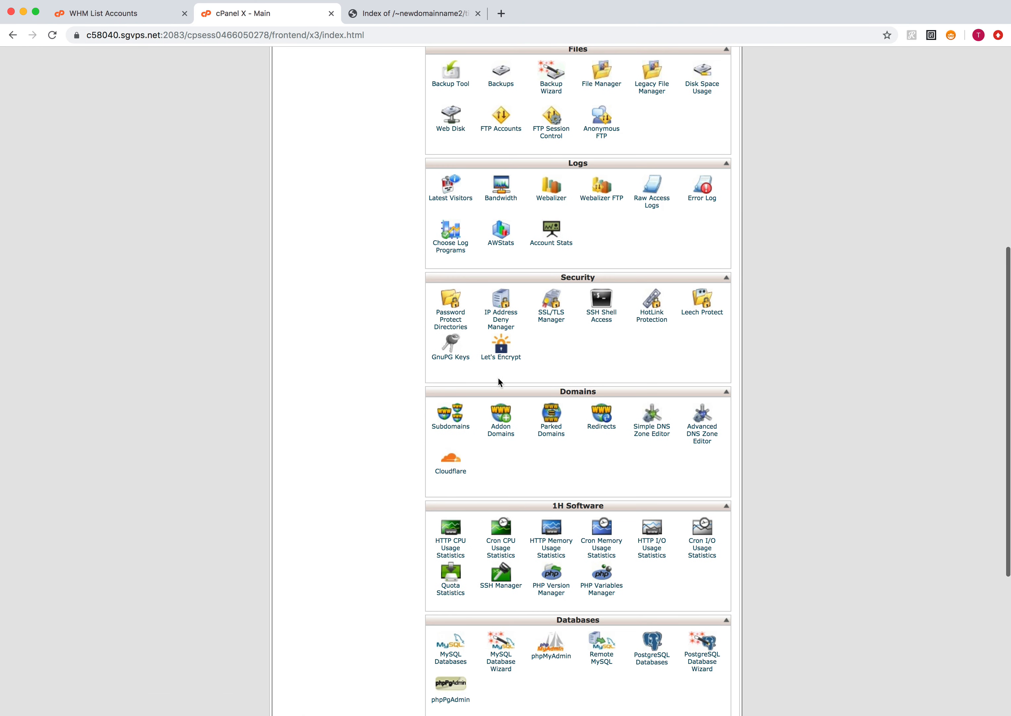
click(456, 427)
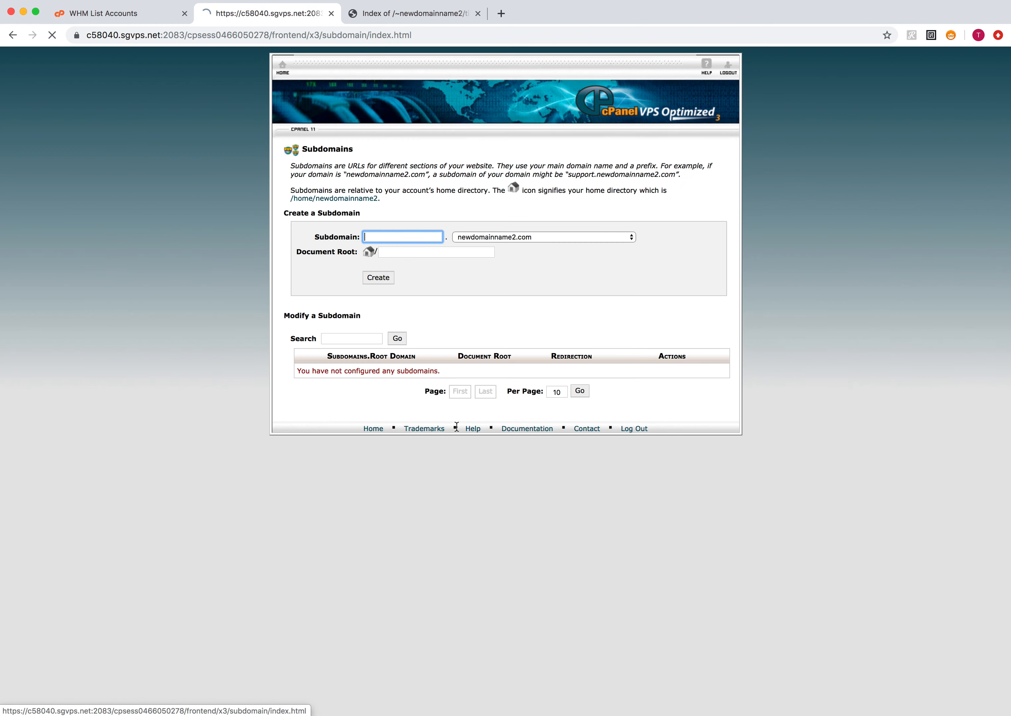
click(429, 236)
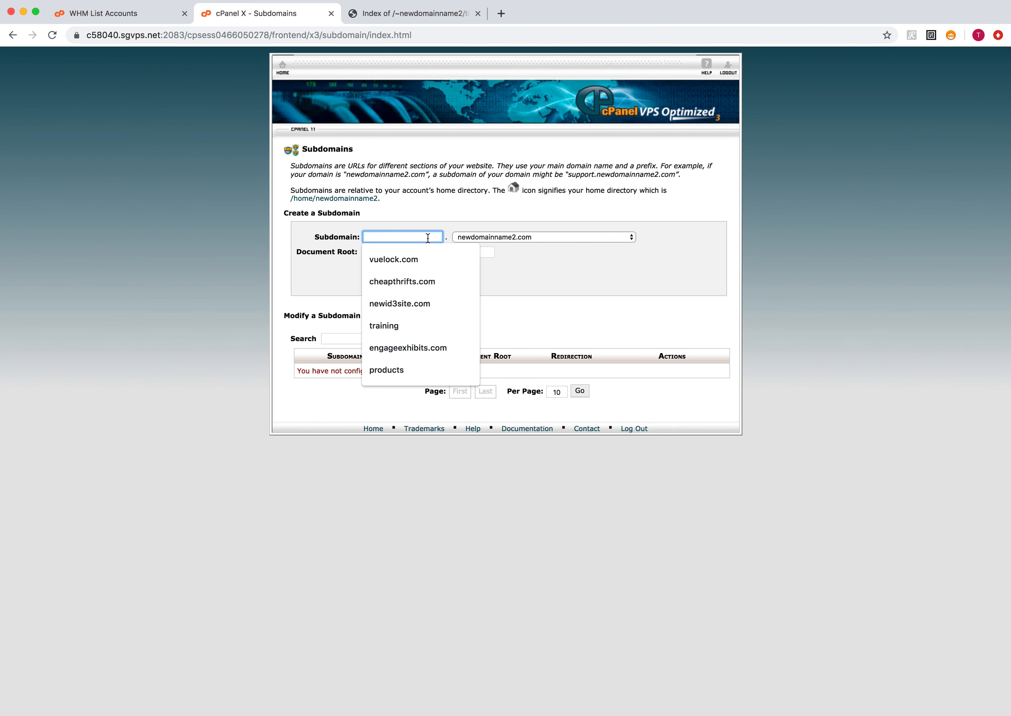
click(431, 230)
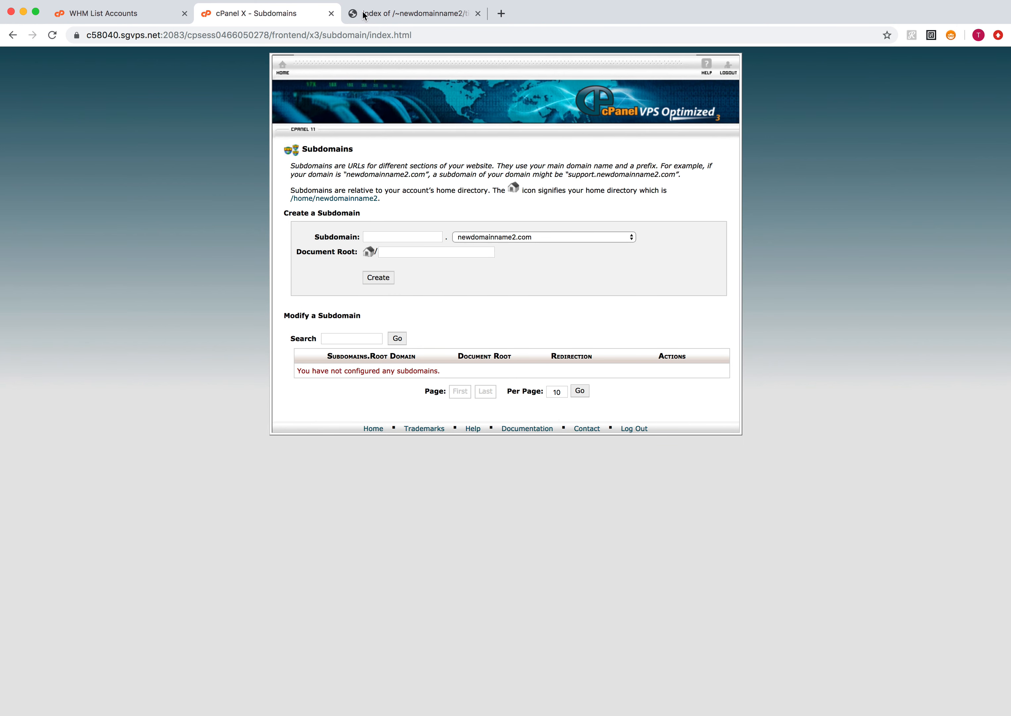
Load the WordPress site's root in the other browser tab by removing tim/ from the address.
click(354, 18)
click(308, 35)
click(282, 34)
drag(283, 34, 393, 37)
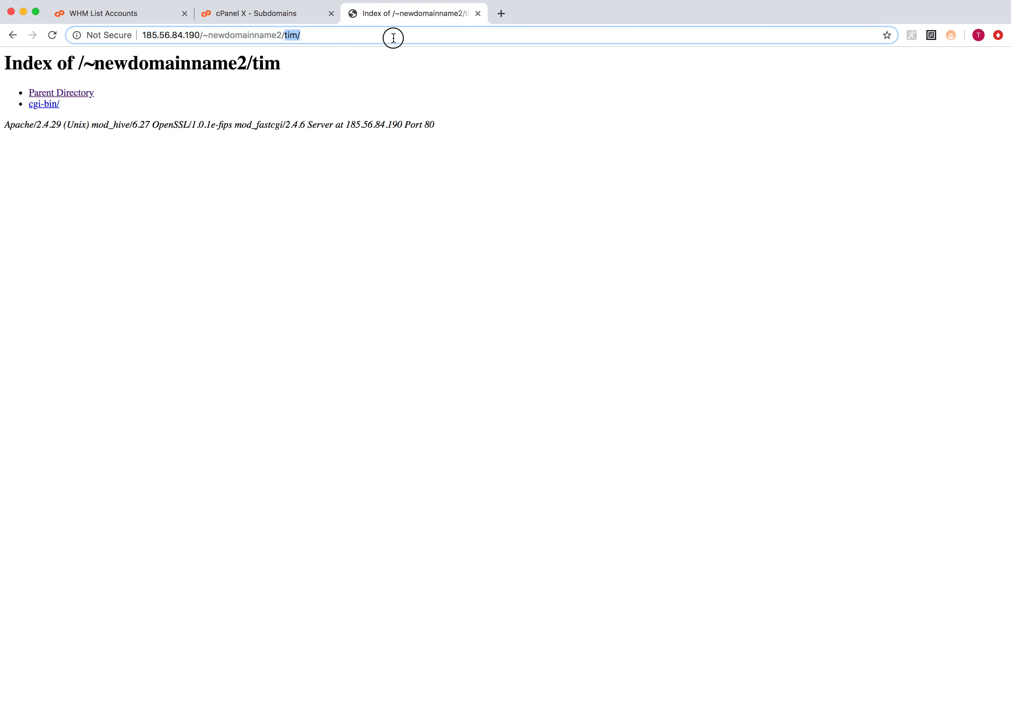
key(BackSpace)
key(Return)
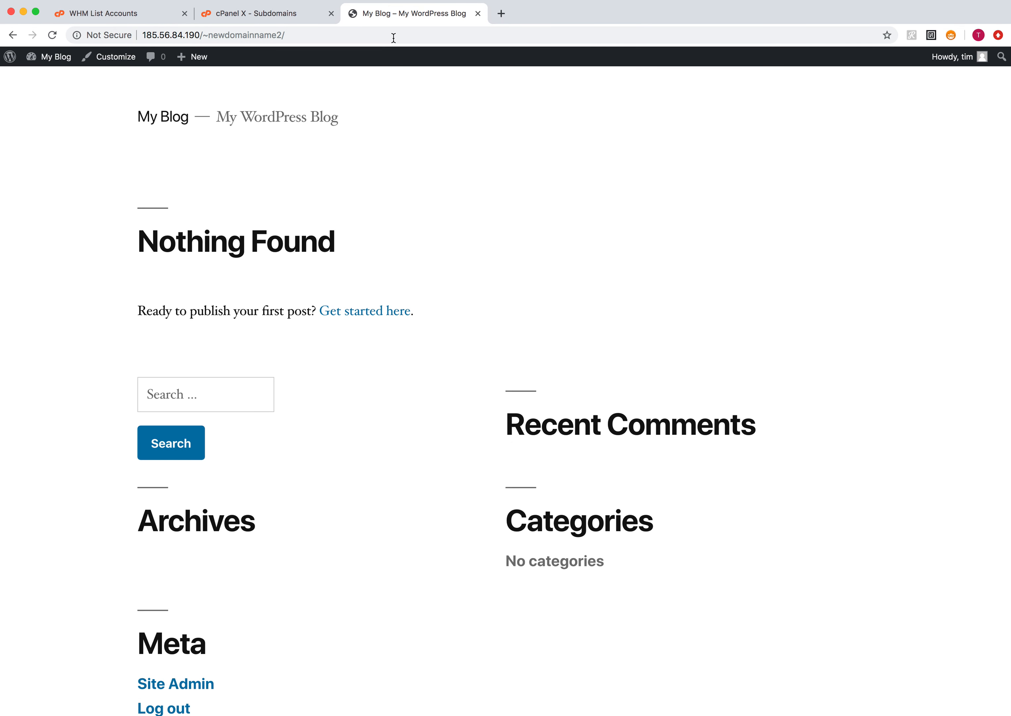
drag(394, 38, 133, 33)
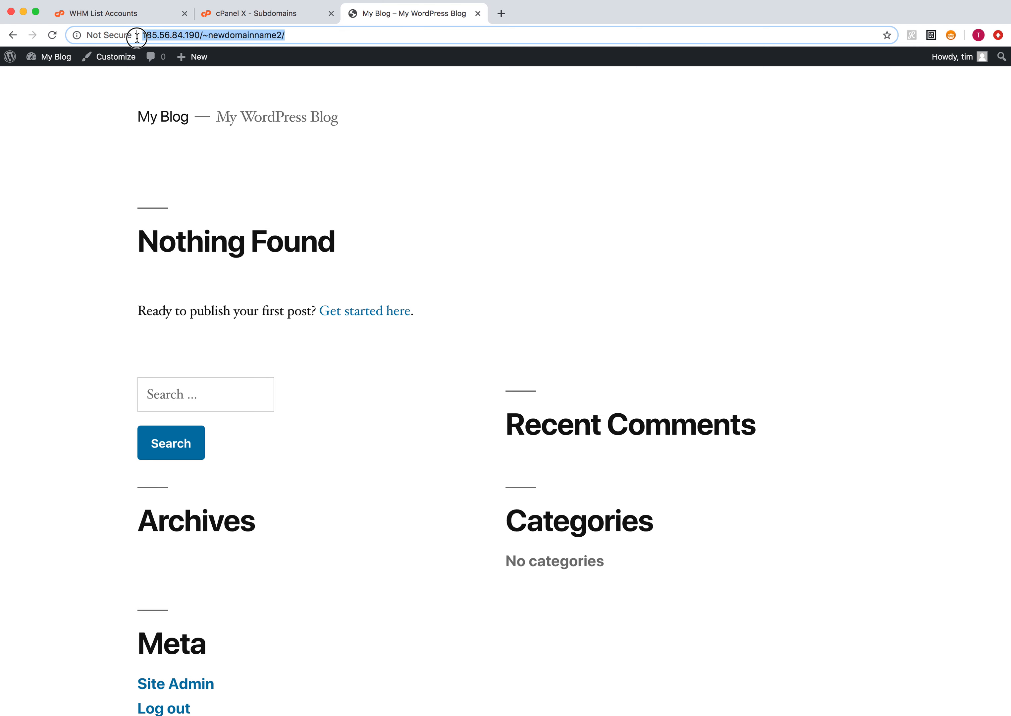
Create the subdomain alexx on newdomainname2.com with document root public_html/alexx and return to the Subdomains page.
click(244, 15)
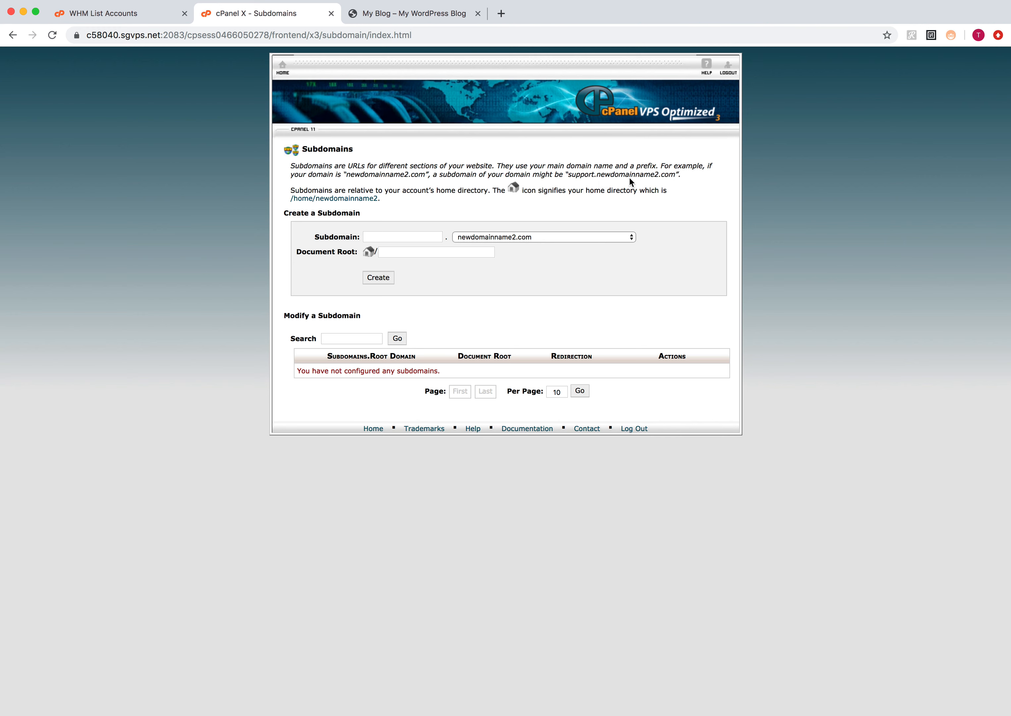
click(409, 236)
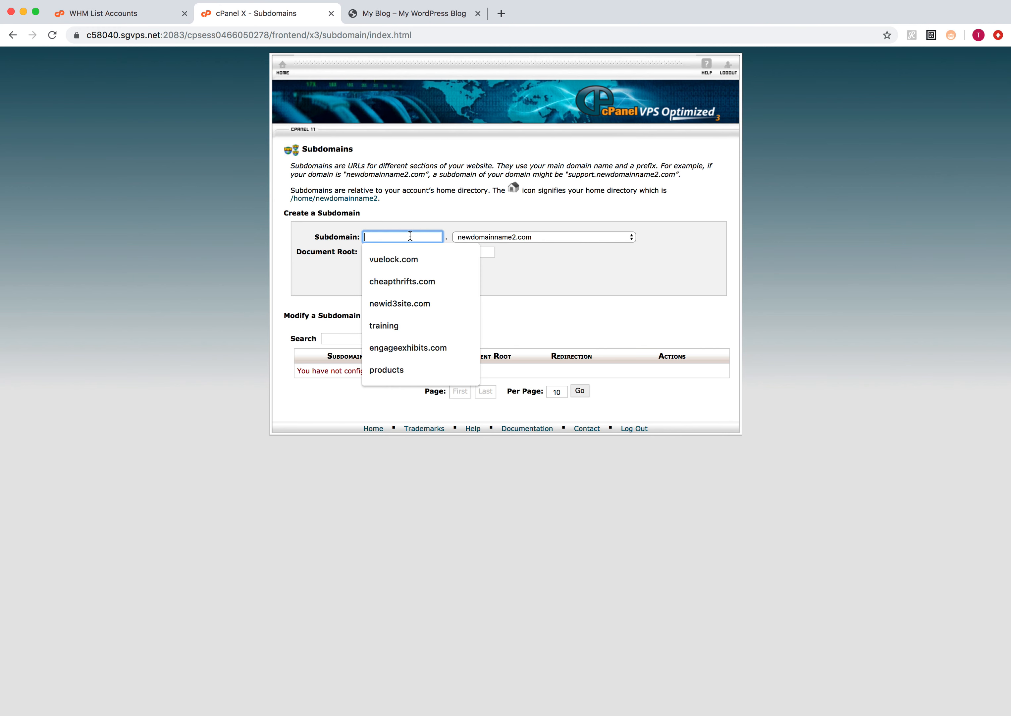
text(alexx)
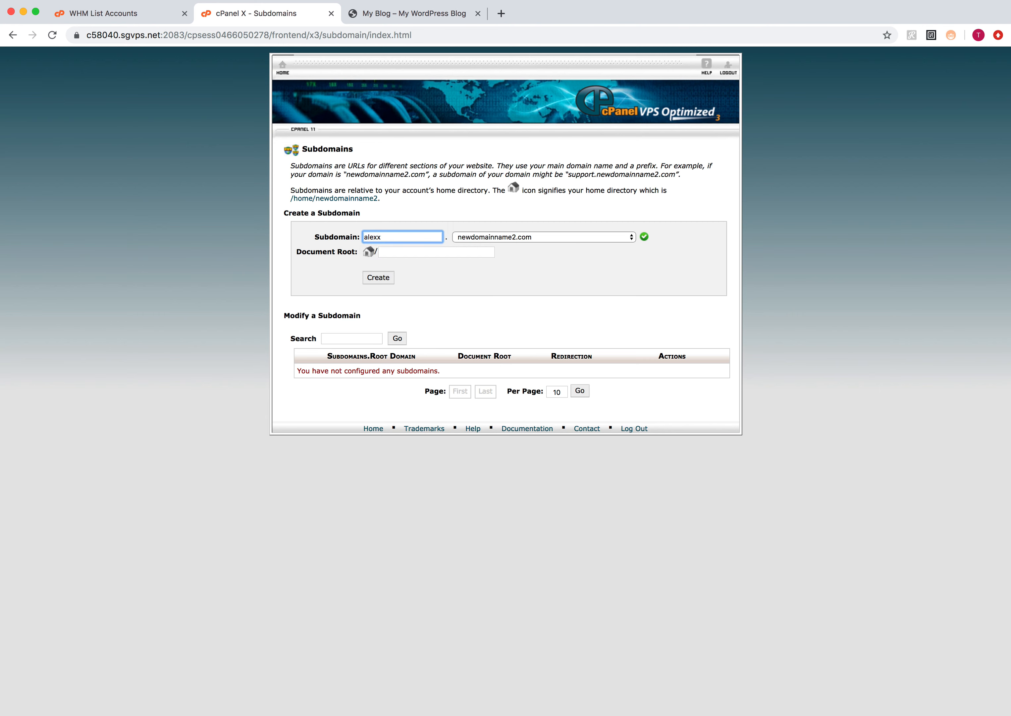
click(455, 216)
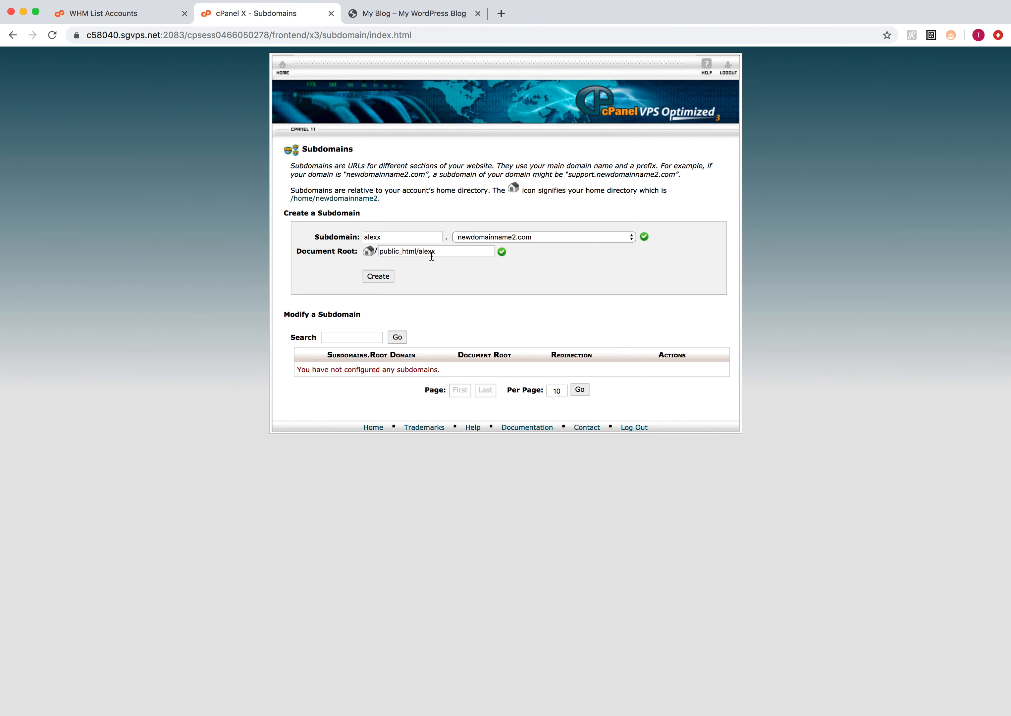
triple_click(419, 252)
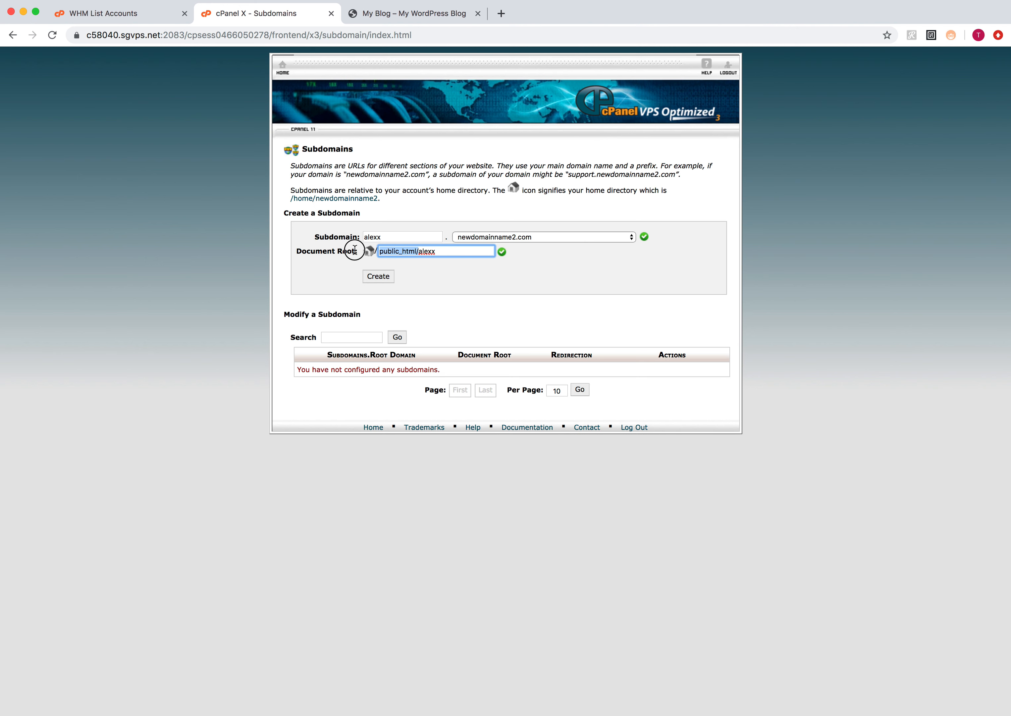
click(422, 251)
click(378, 276)
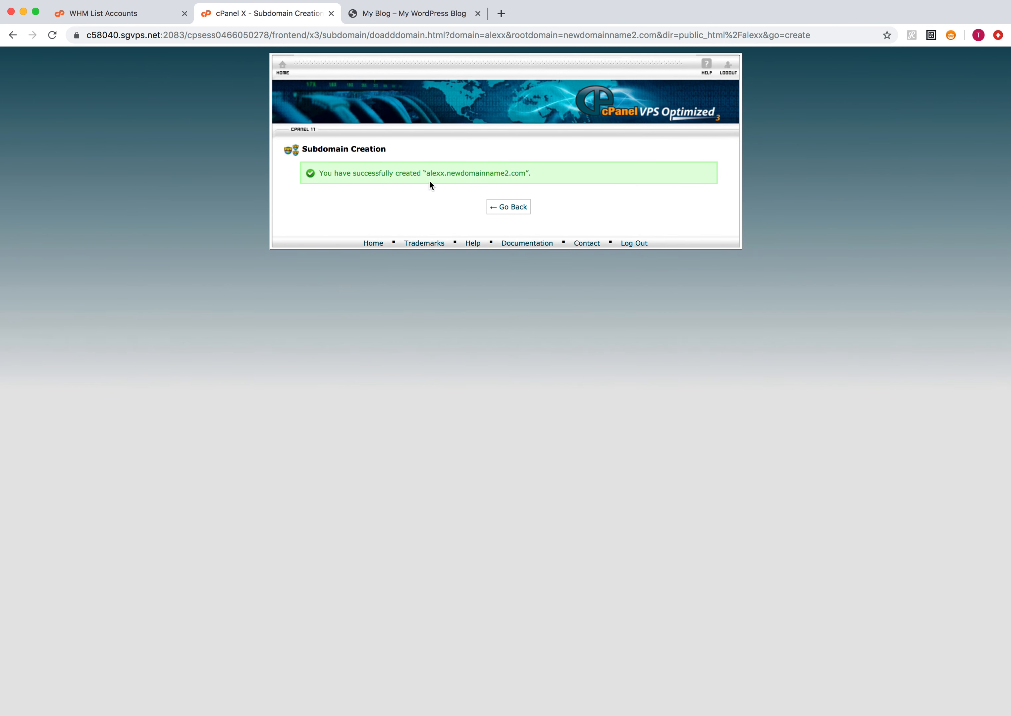
drag(426, 173, 527, 174)
click(496, 207)
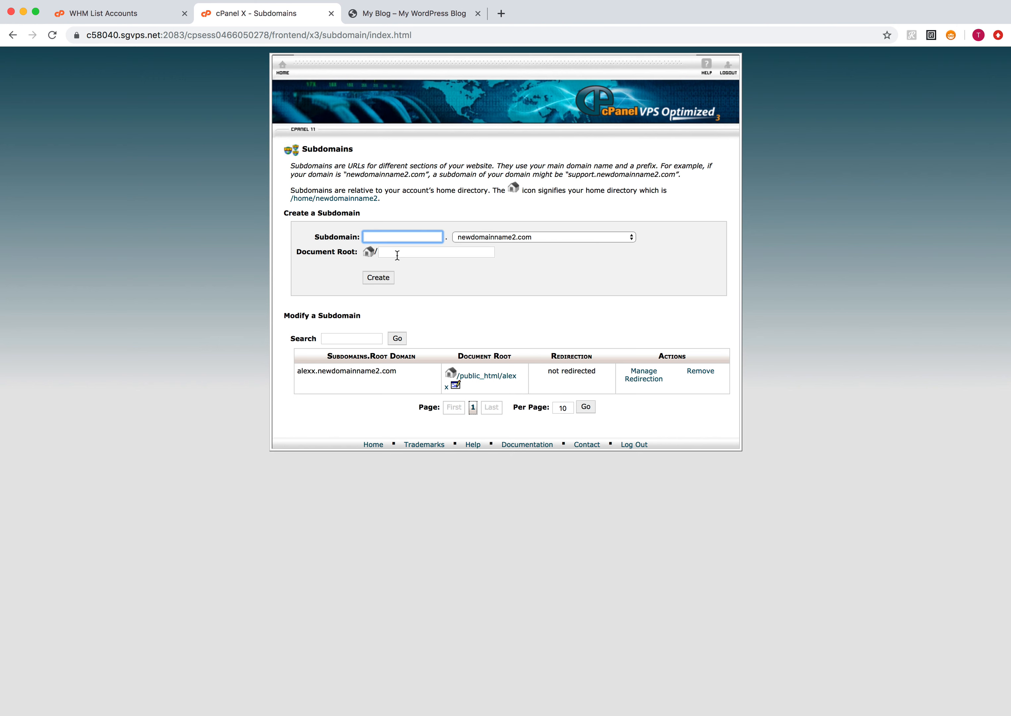
Fill in a new subdomain named support on newdomainname2.com with document root public_html/support.
click(405, 236)
text(s)
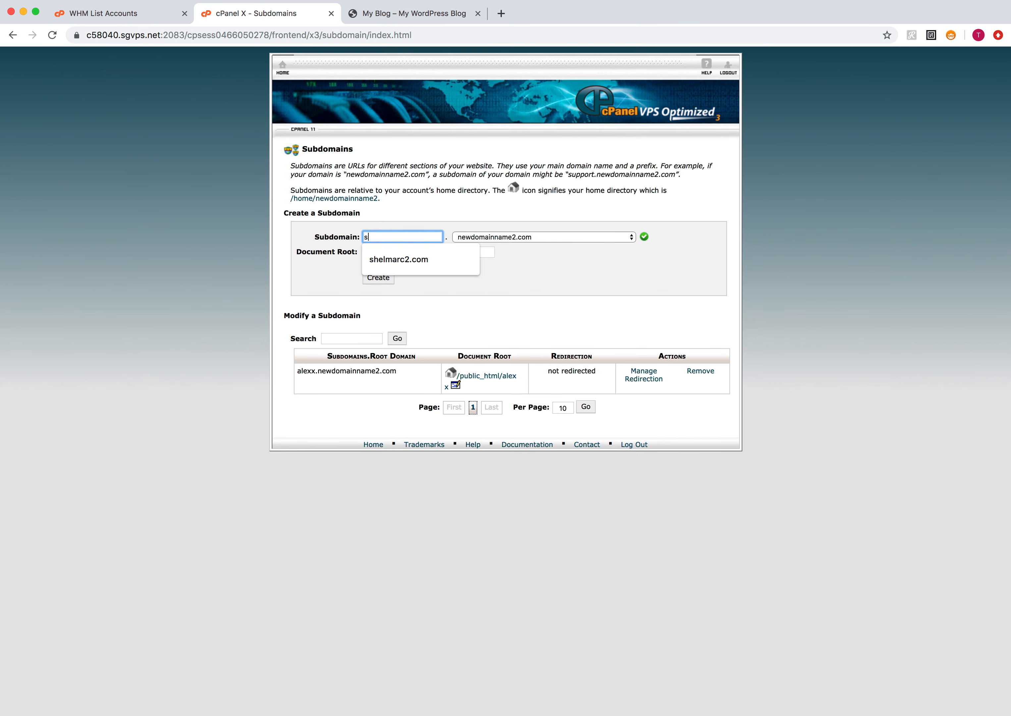
text(upport)
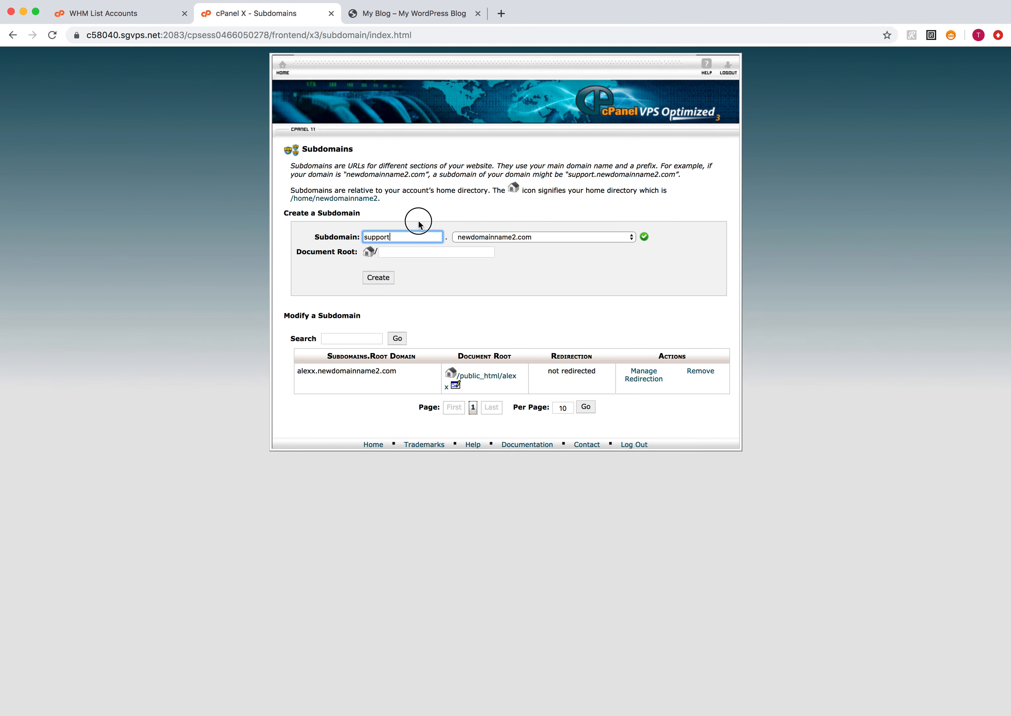
click(417, 222)
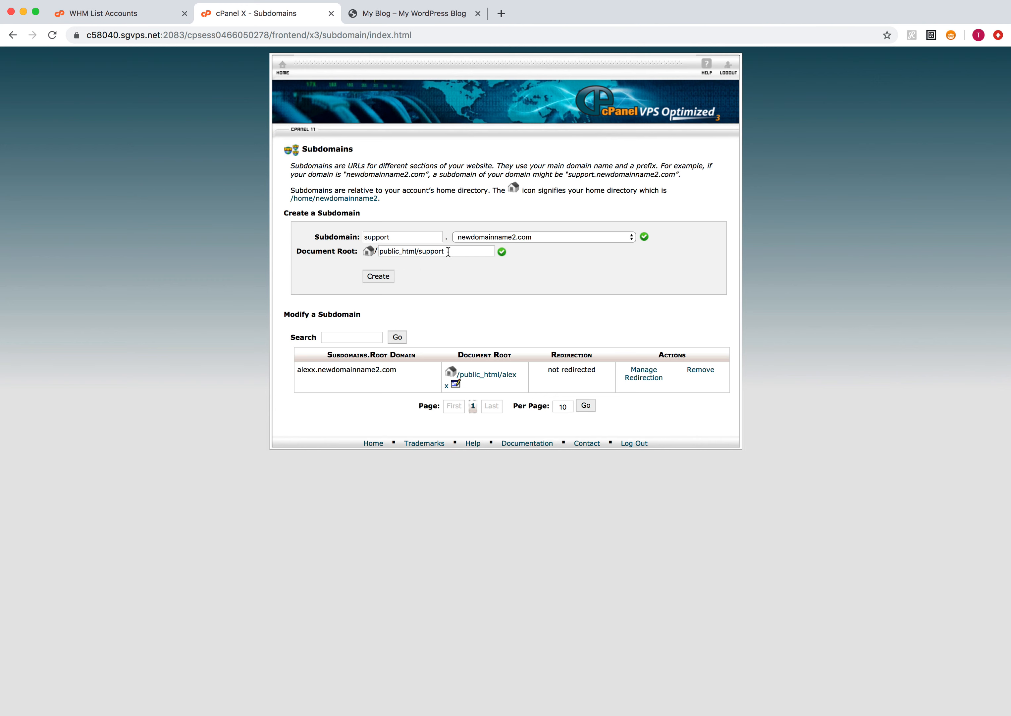
Load the alexx directory in the WordPress site's tab by adding alexx to the address.
click(404, 14)
click(357, 37)
click(362, 37)
drag(280, 36, 285, 36)
click(322, 35)
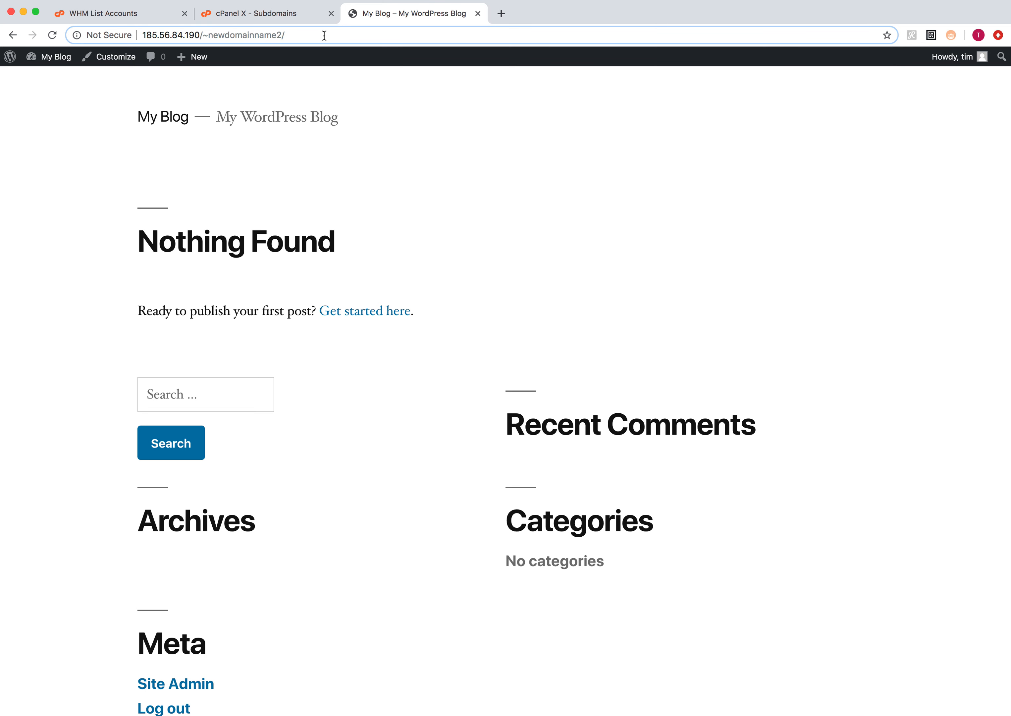
text(alexx)
key(Return)
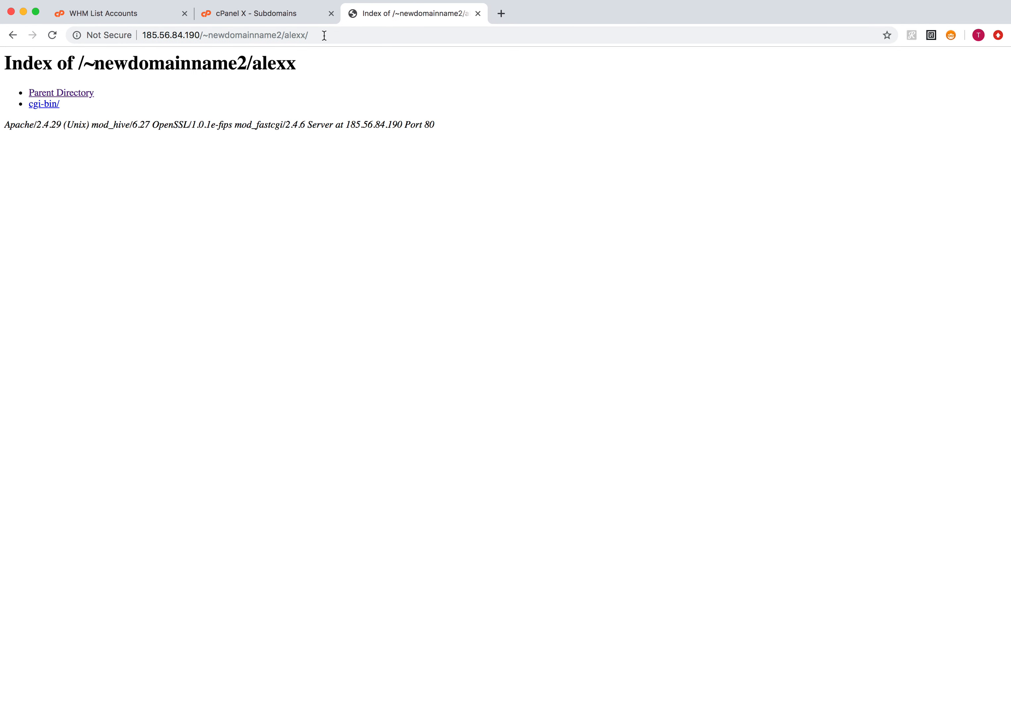
Load the tim directory by replacing alexx with tim in the address.
double_click(291, 35)
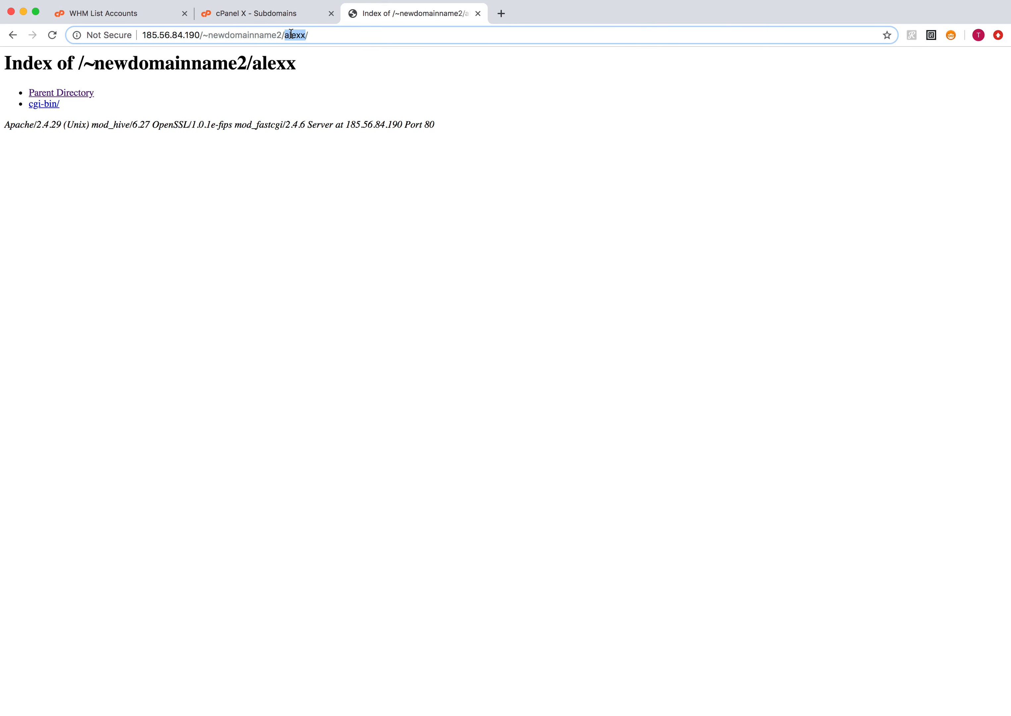
text(tim)
key(Return)
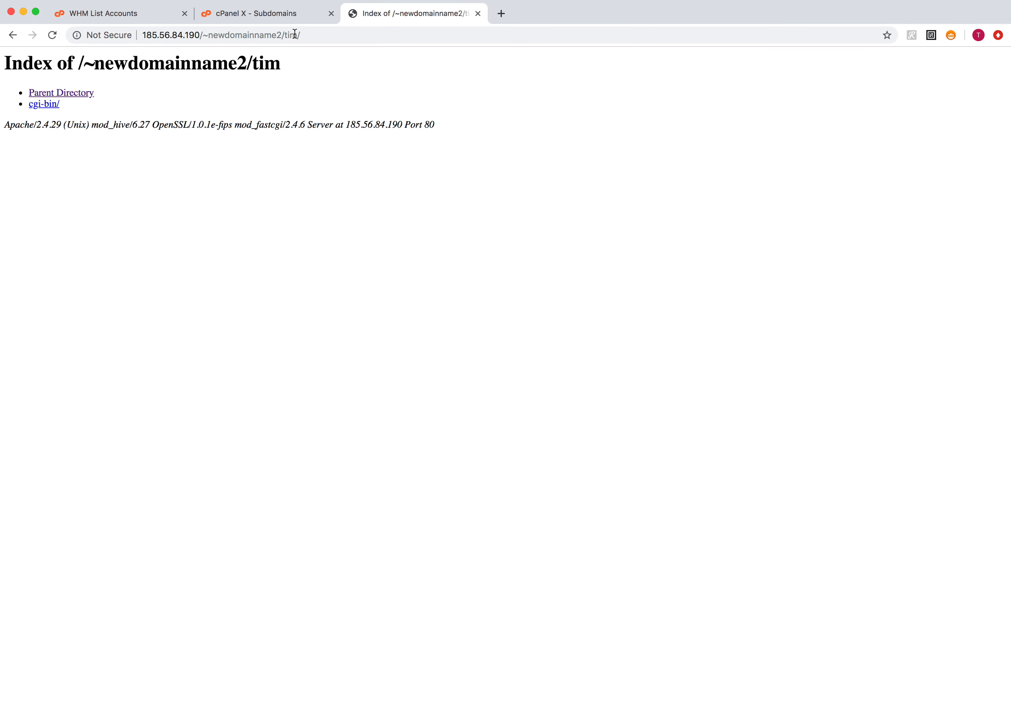
Load the alexx directory again by replacing tim/ with alexx in the address.
double_click(295, 35)
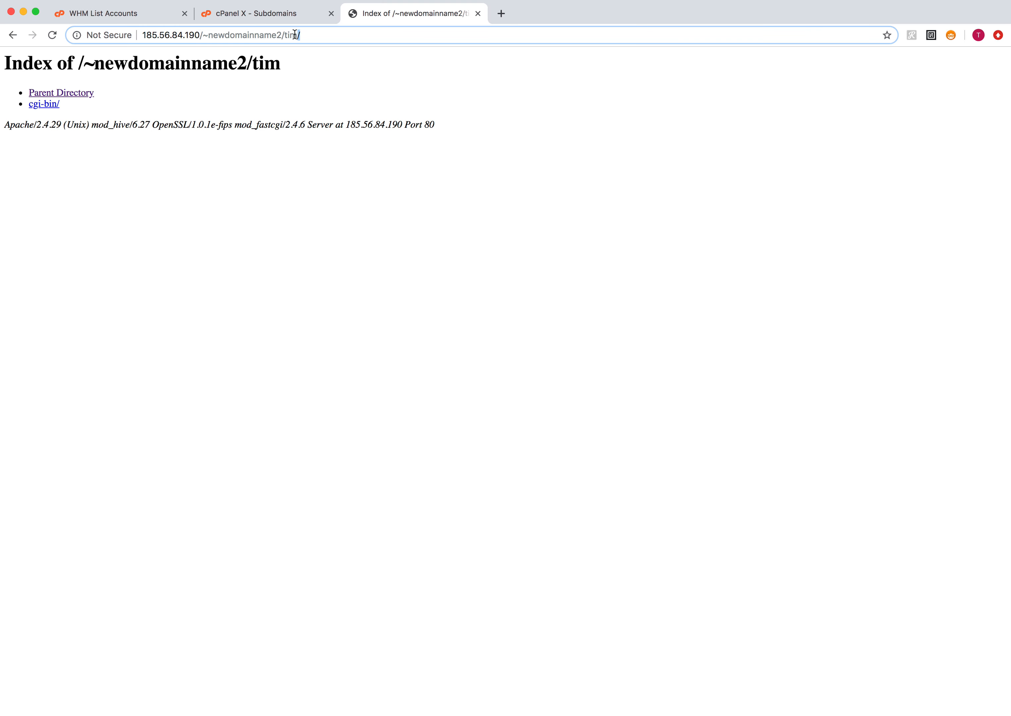
drag(284, 36, 349, 35)
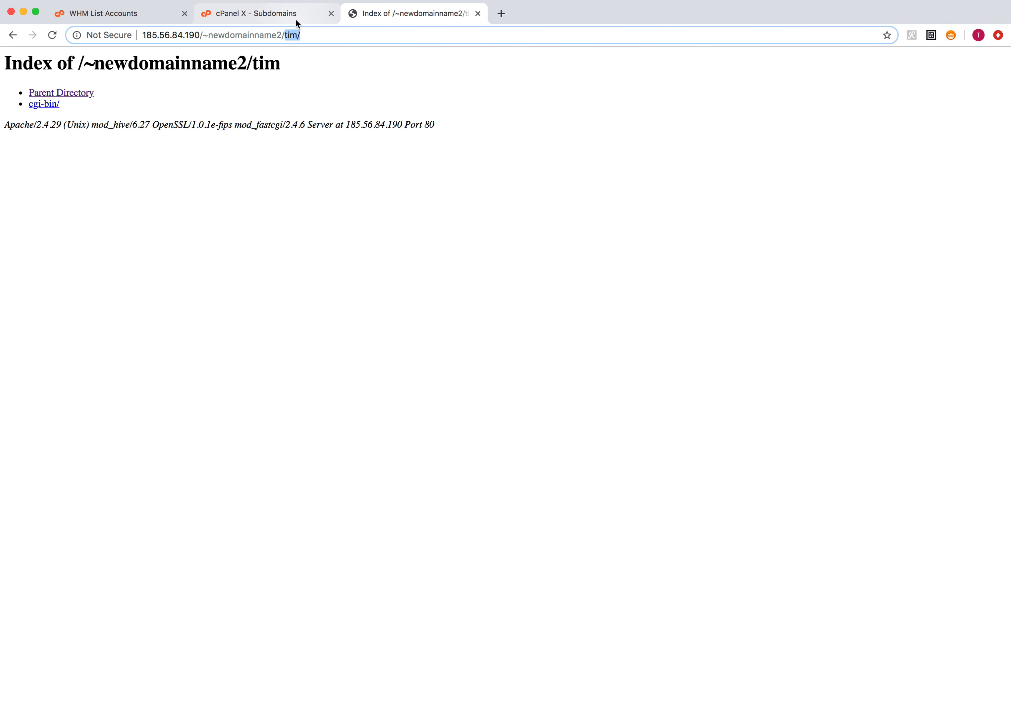
key(BackSpace)
text(alexx)
key(Return)
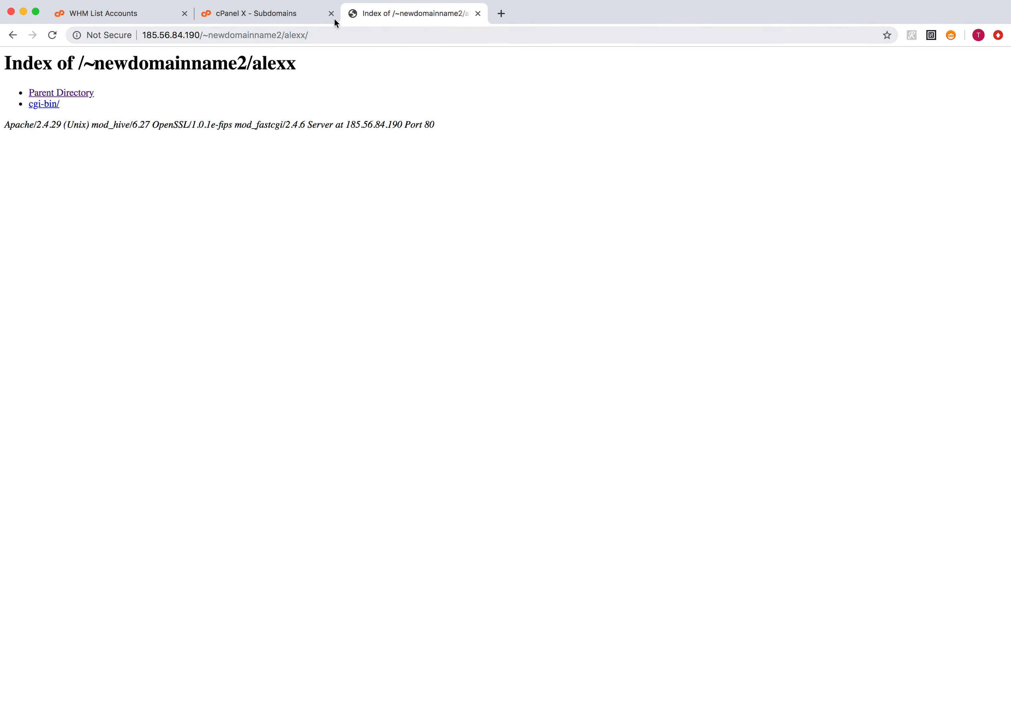
From the cPanel home page, open File Manager at Web Root (public_html/www) and select the tim folder.
click(269, 18)
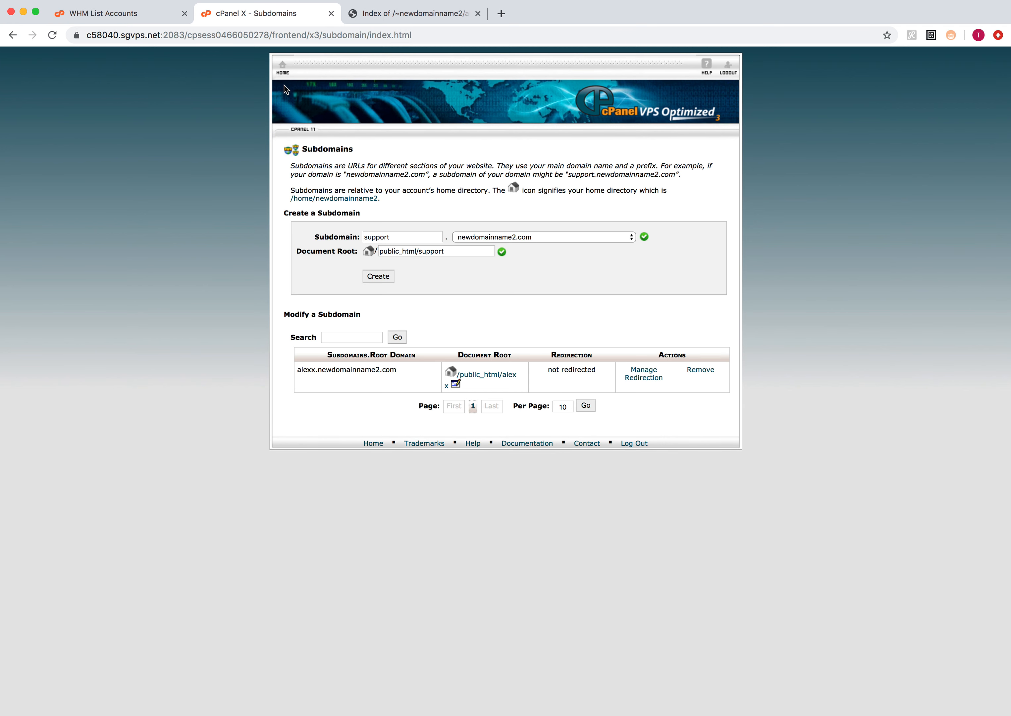
click(282, 73)
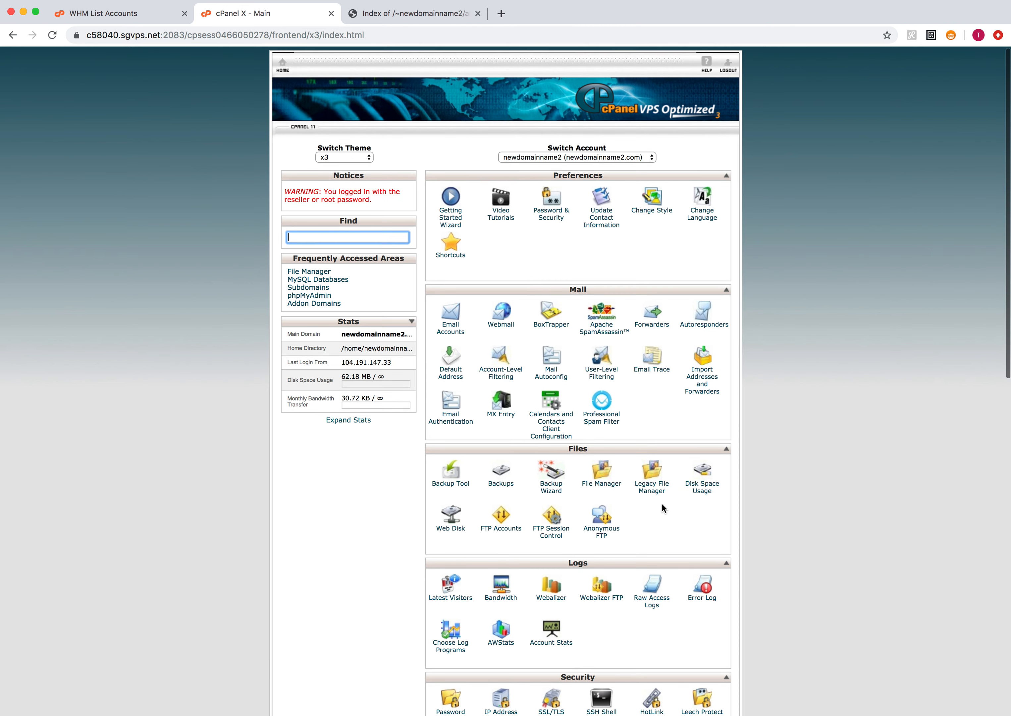
click(601, 474)
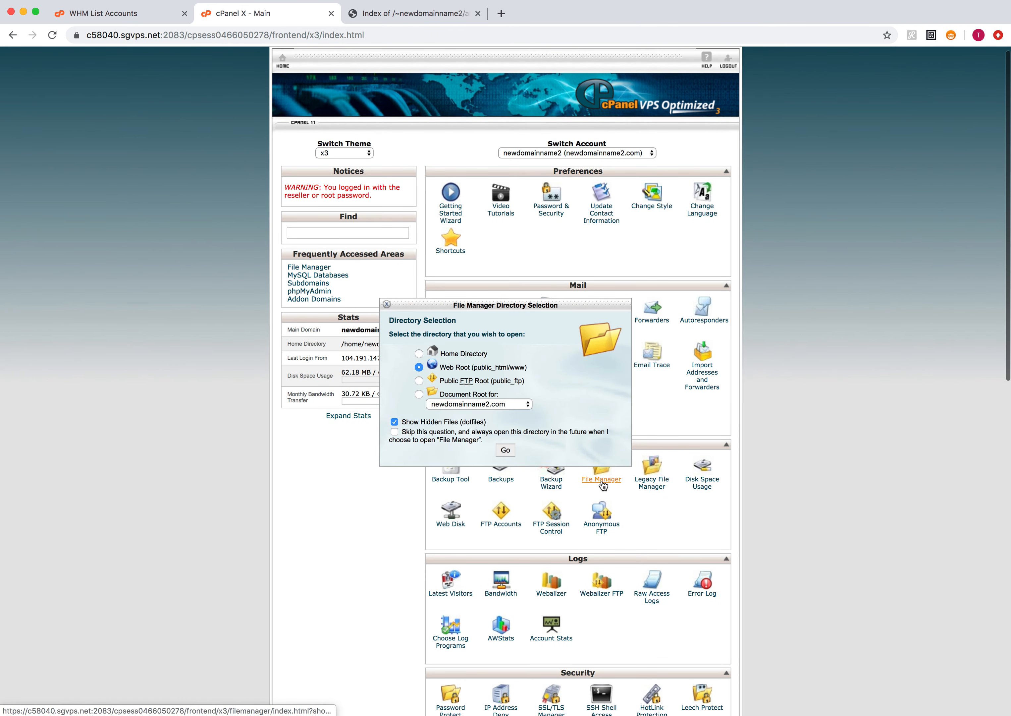
click(506, 450)
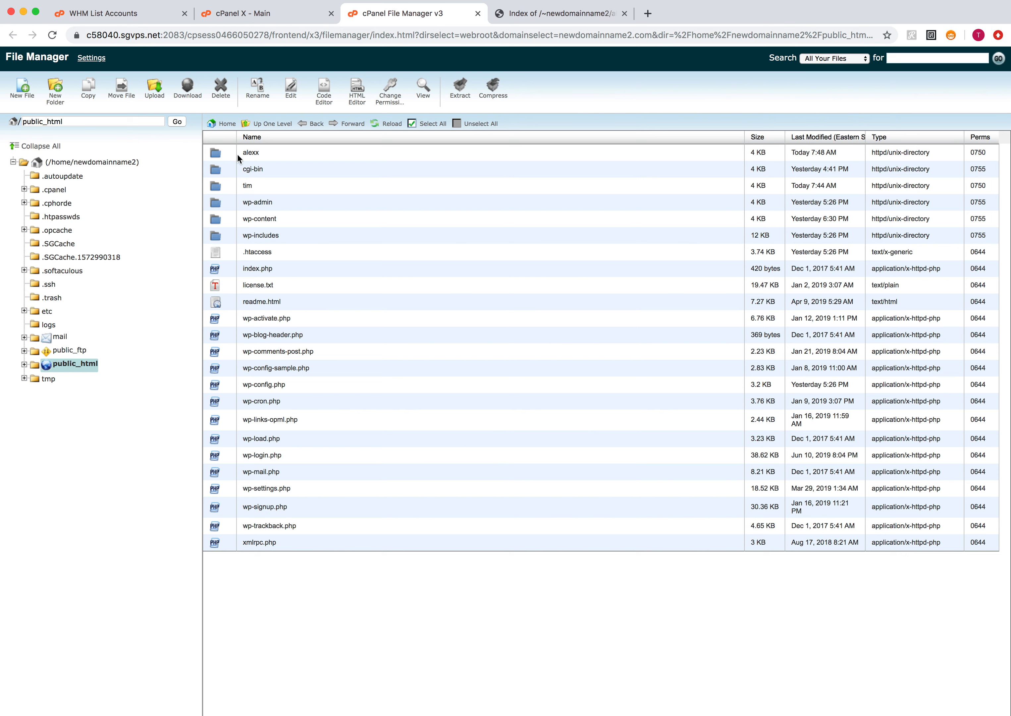
click(253, 188)
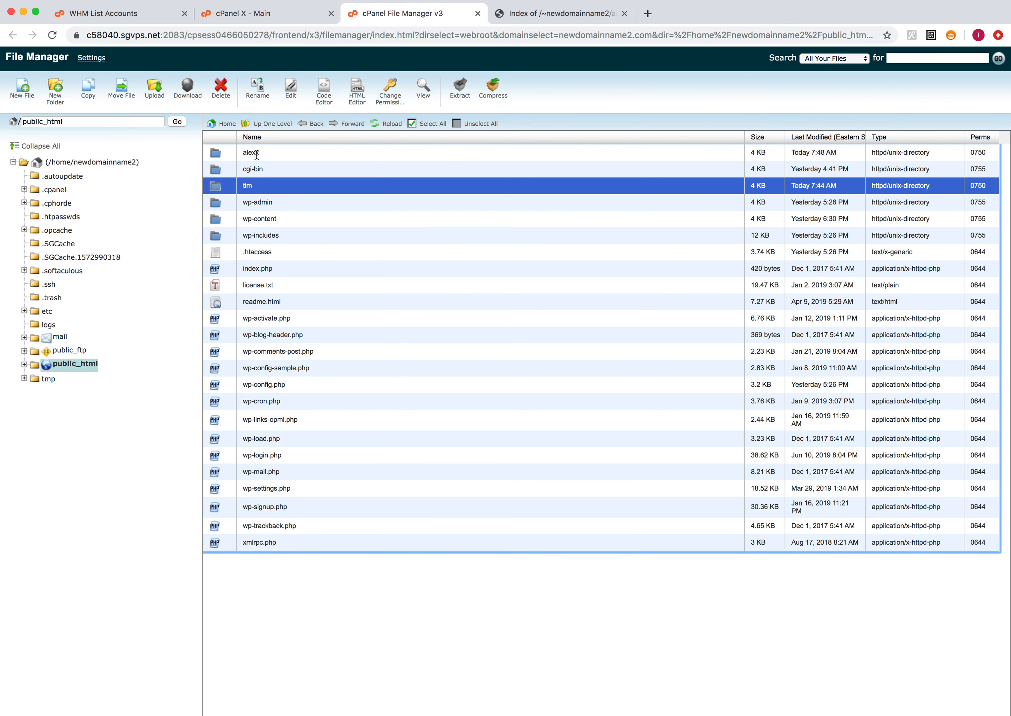
In the website's directory tab, try to load an alexx1 directory by changing alexx to alexx1 in the address.
click(537, 14)
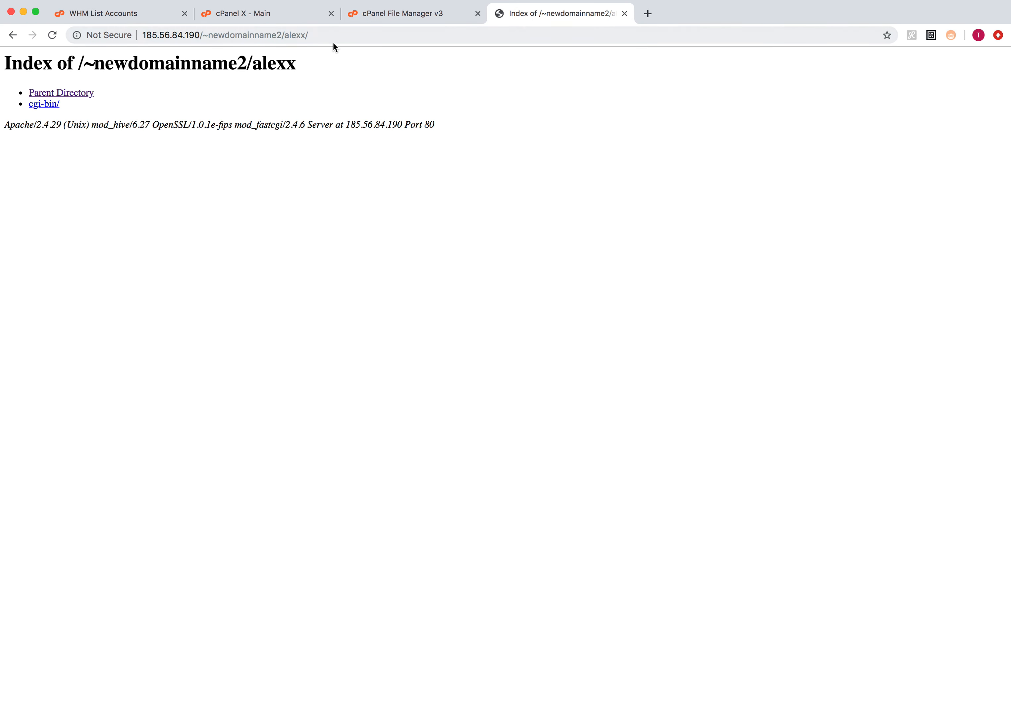
click(304, 35)
click(305, 34)
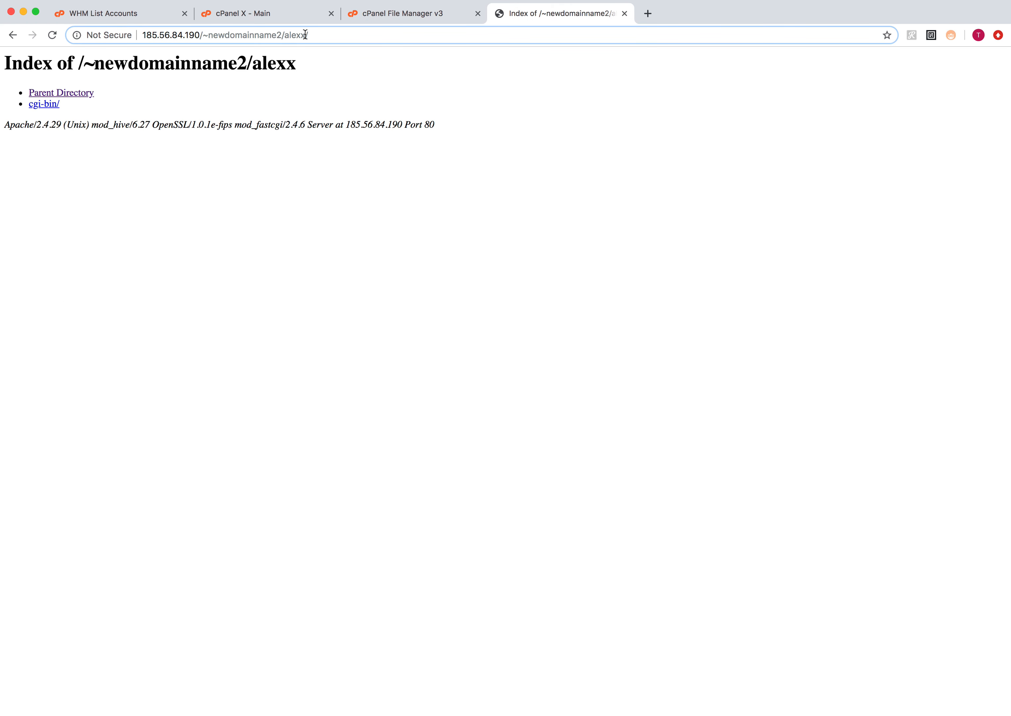
text(1)
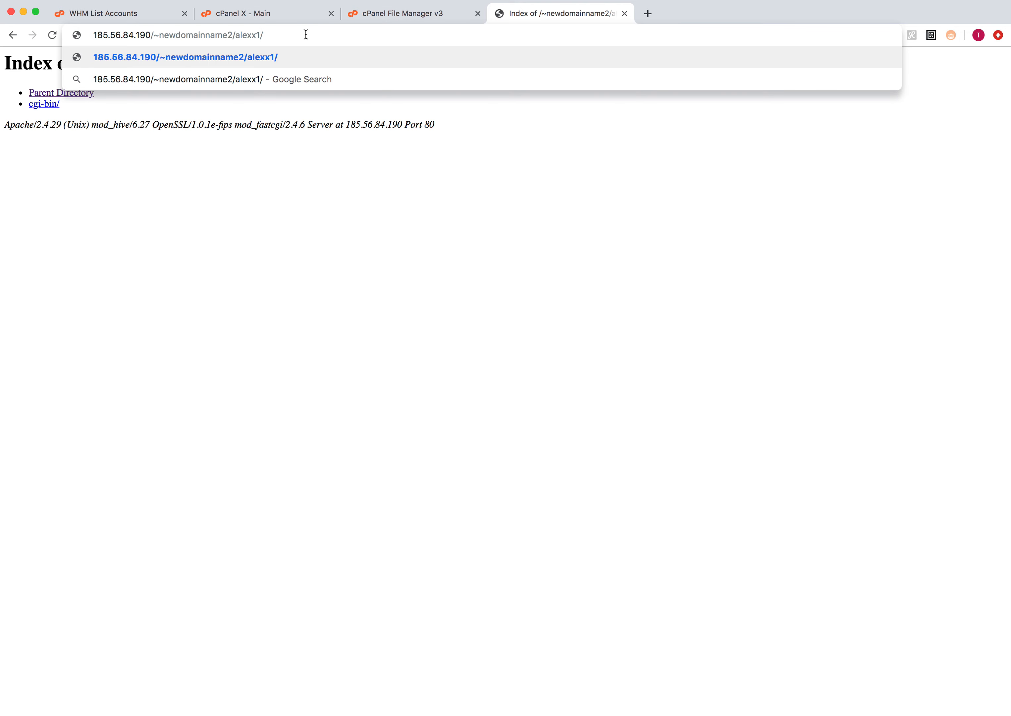
key(Return)
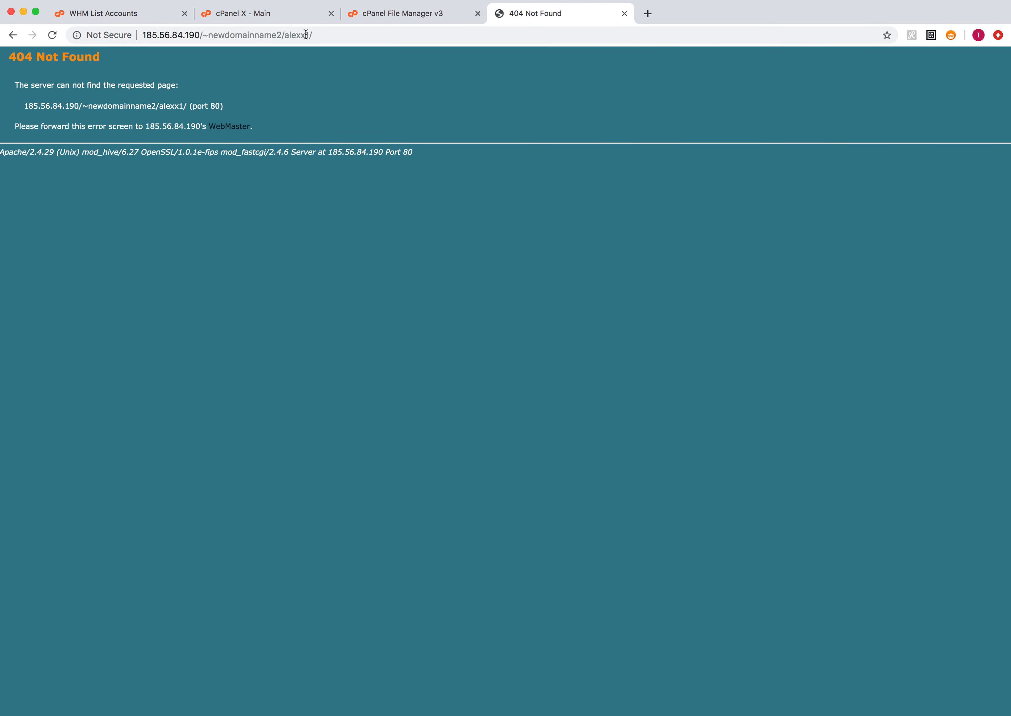
Remove the 1 from alexx1 in the address and load the alexx directory again.
click(306, 35)
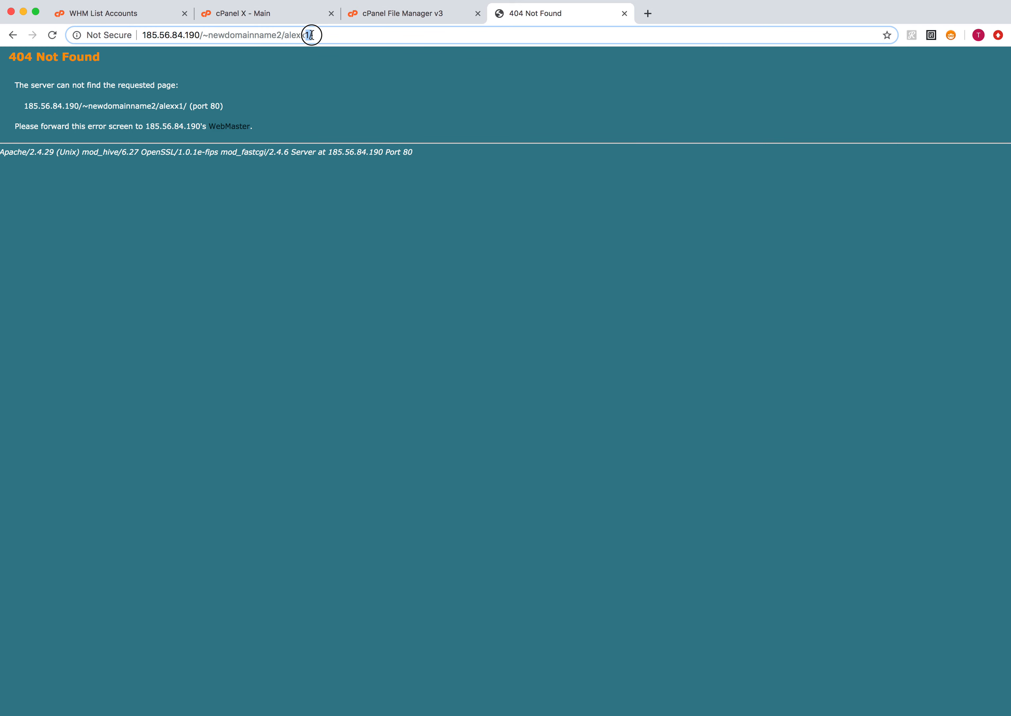
key(Left)
key(BackSpace)
key(Return)
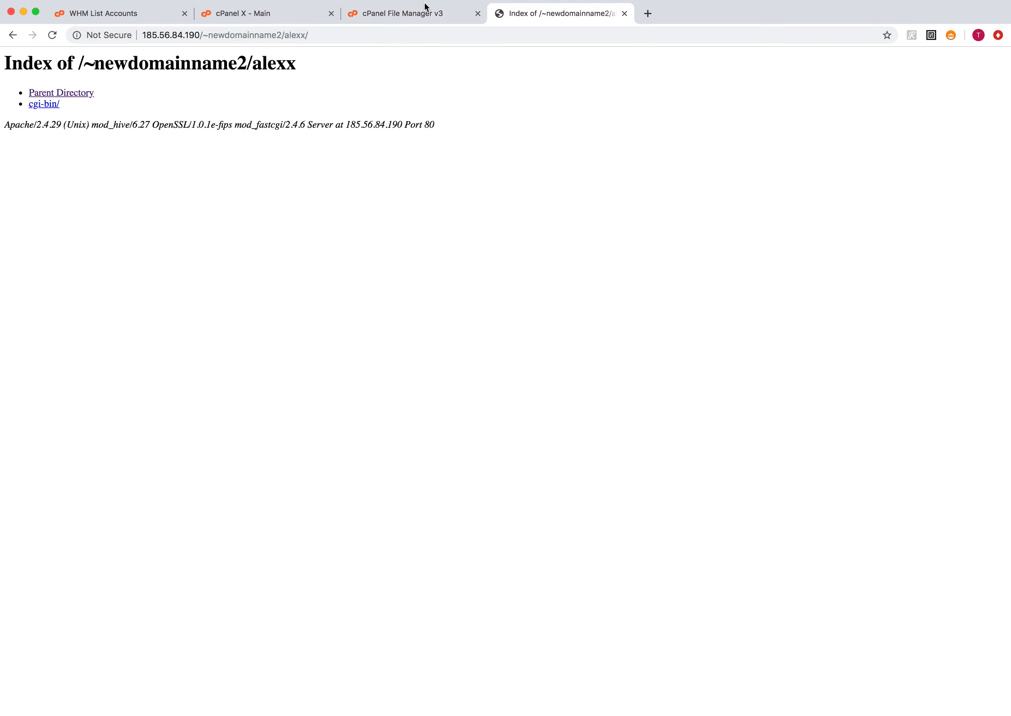
In File Manager, open the alexx folder and create a new file named index.html in it.
click(415, 20)
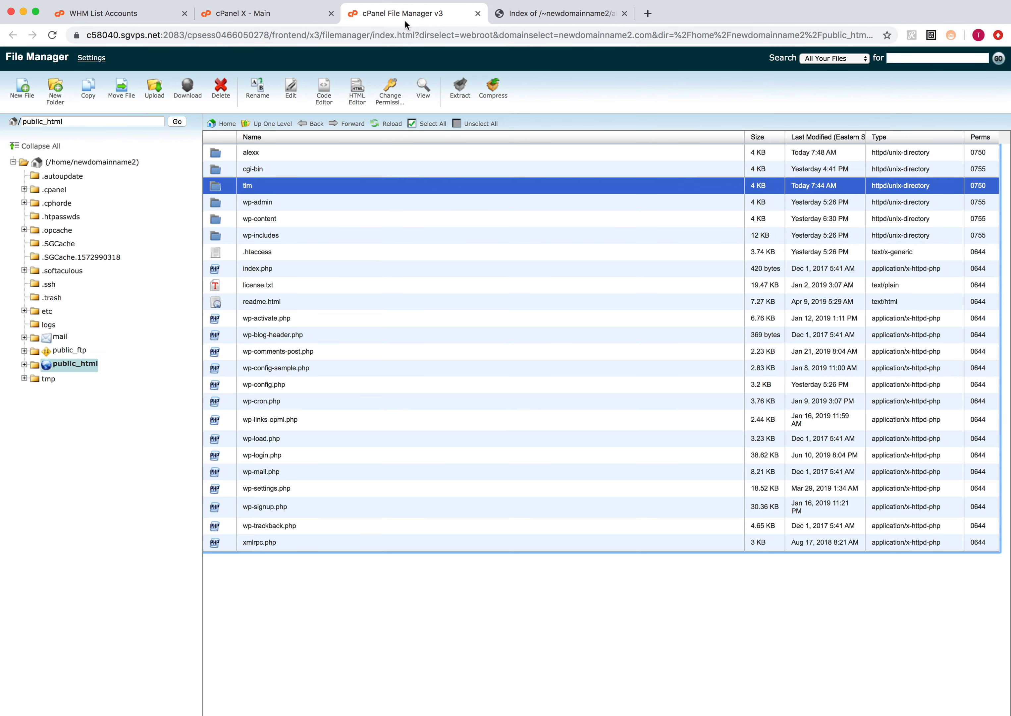
click(231, 153)
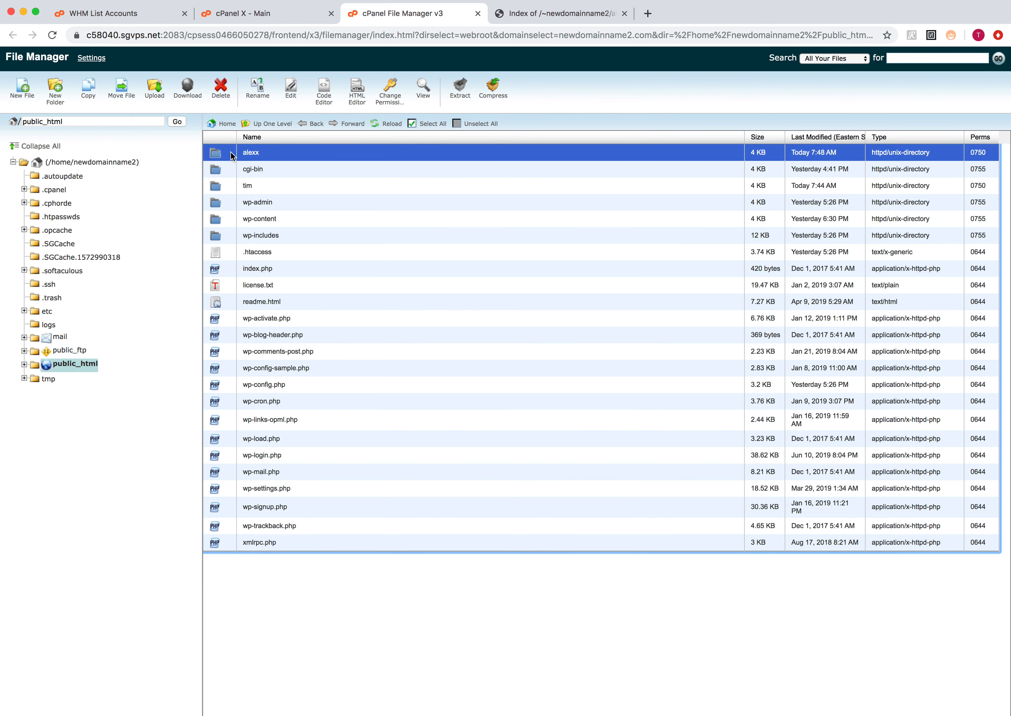
double_click(231, 152)
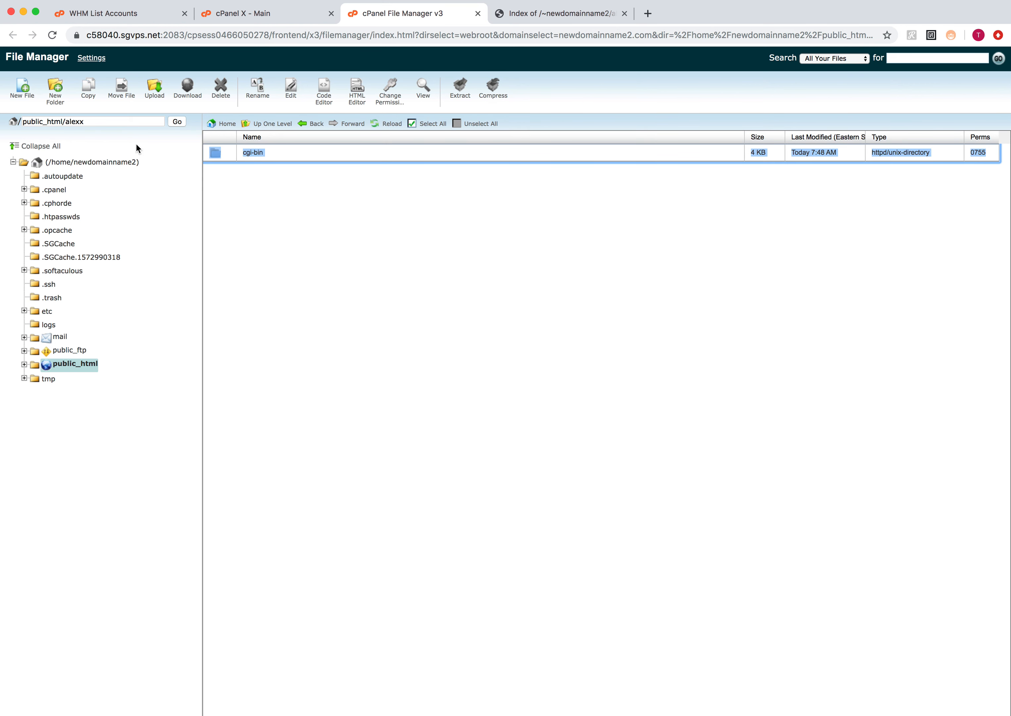
click(21, 93)
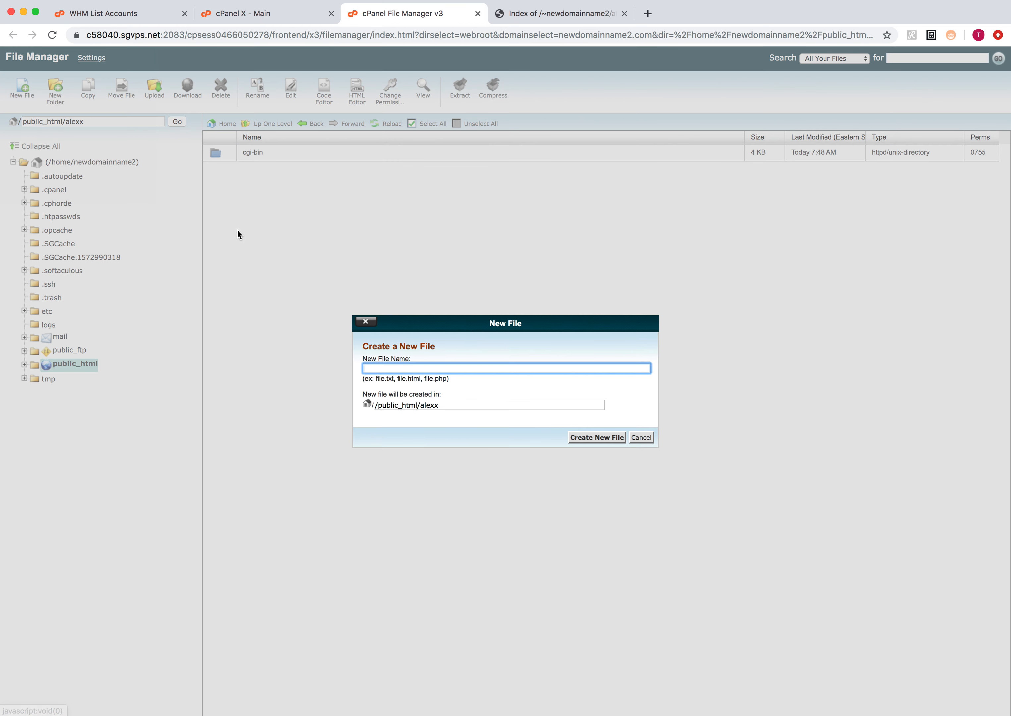
text(index.html)
click(605, 438)
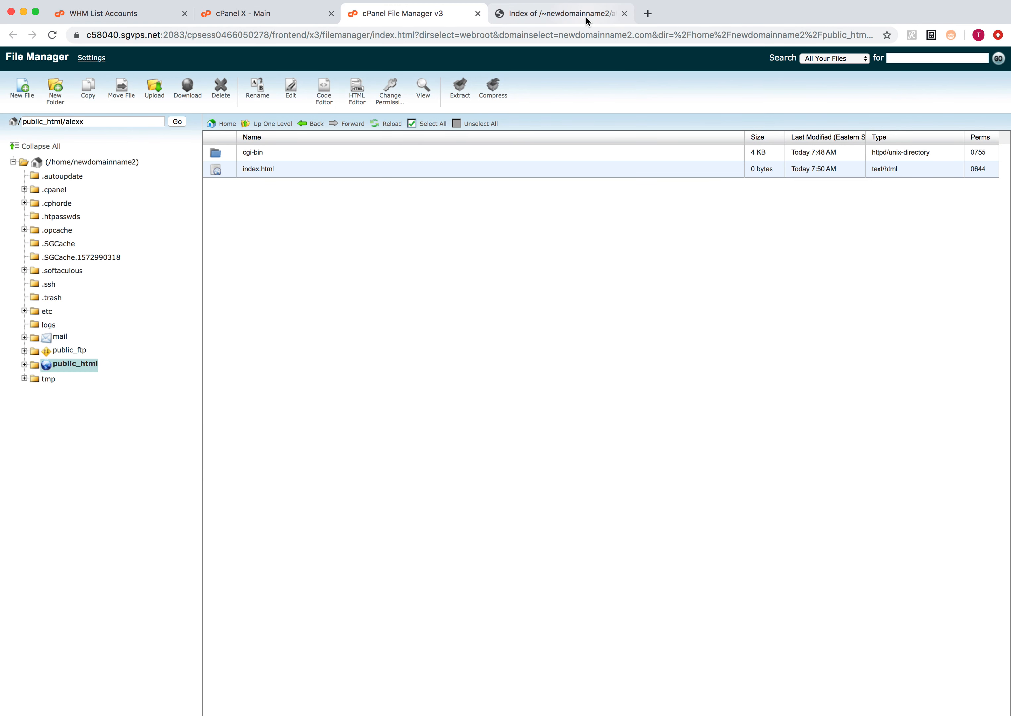
Reload the alexx directory in the website's tab to check how the new index.html displays.
click(580, 22)
click(485, 33)
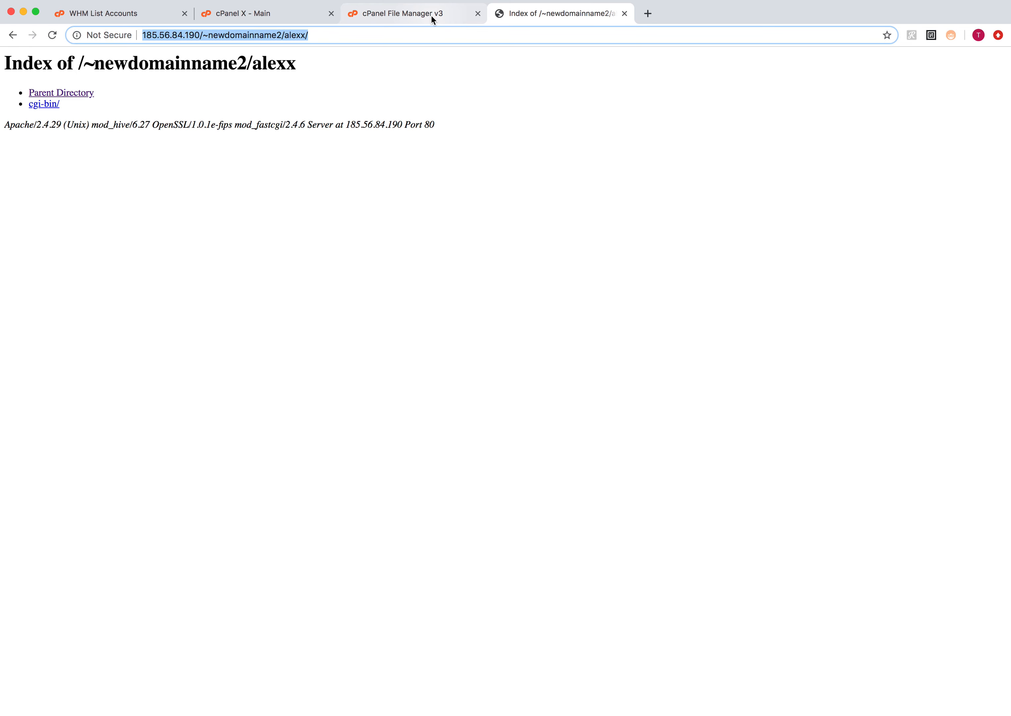
text(a)
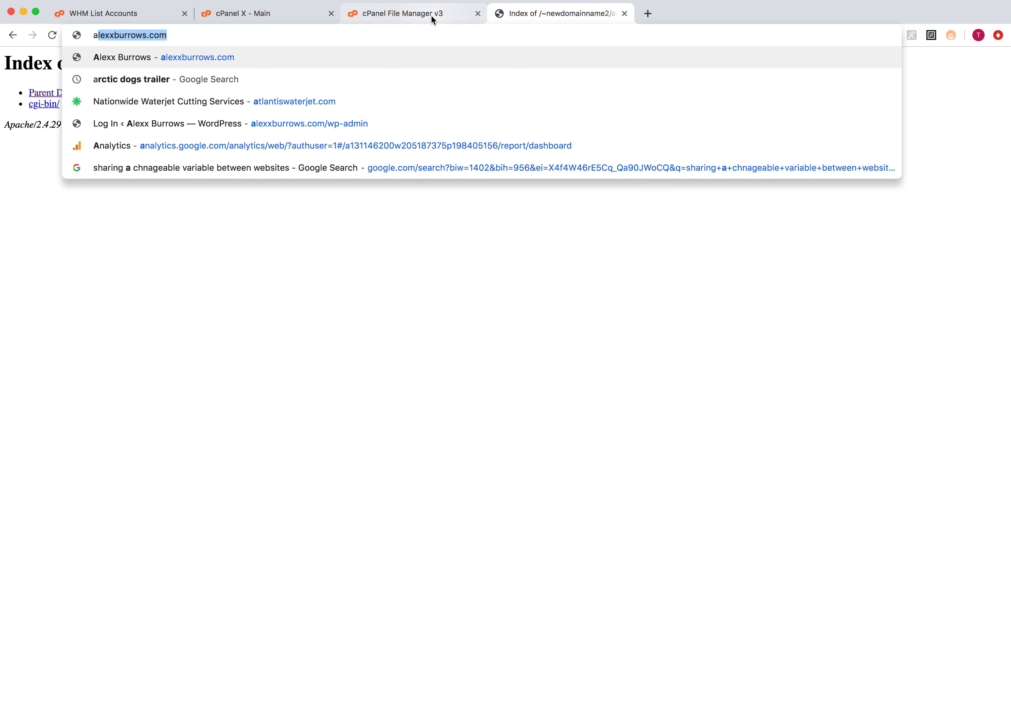
click(169, 57)
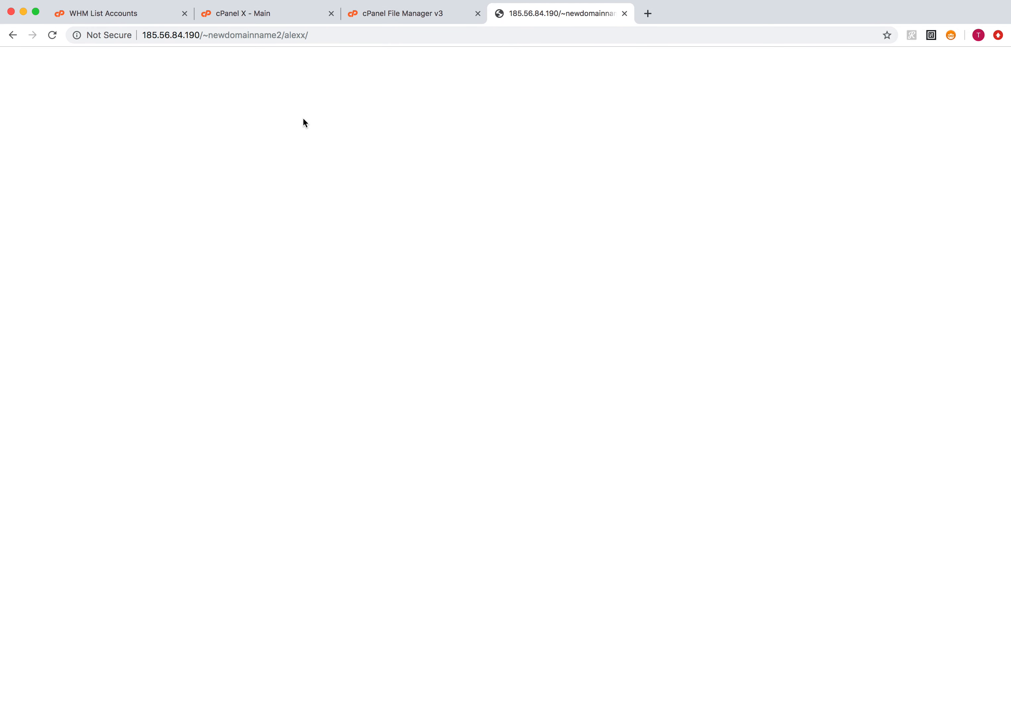
Open index.html from the alexx folder for editing, enter <h1>This is a Test</h1> as its content and save it.
click(411, 17)
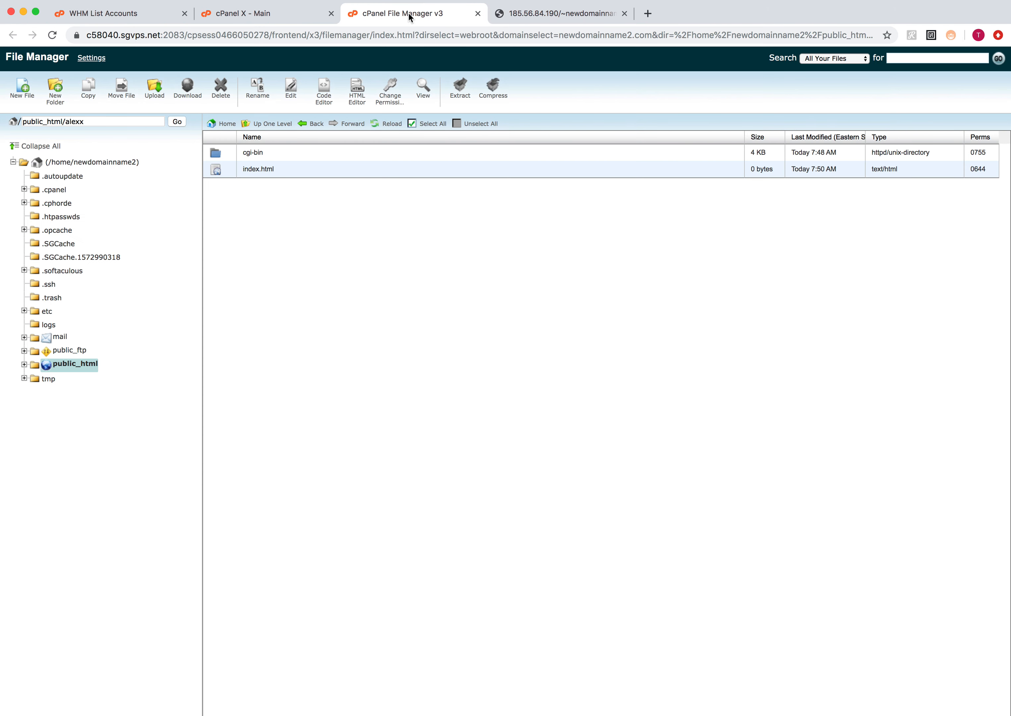
click(232, 172)
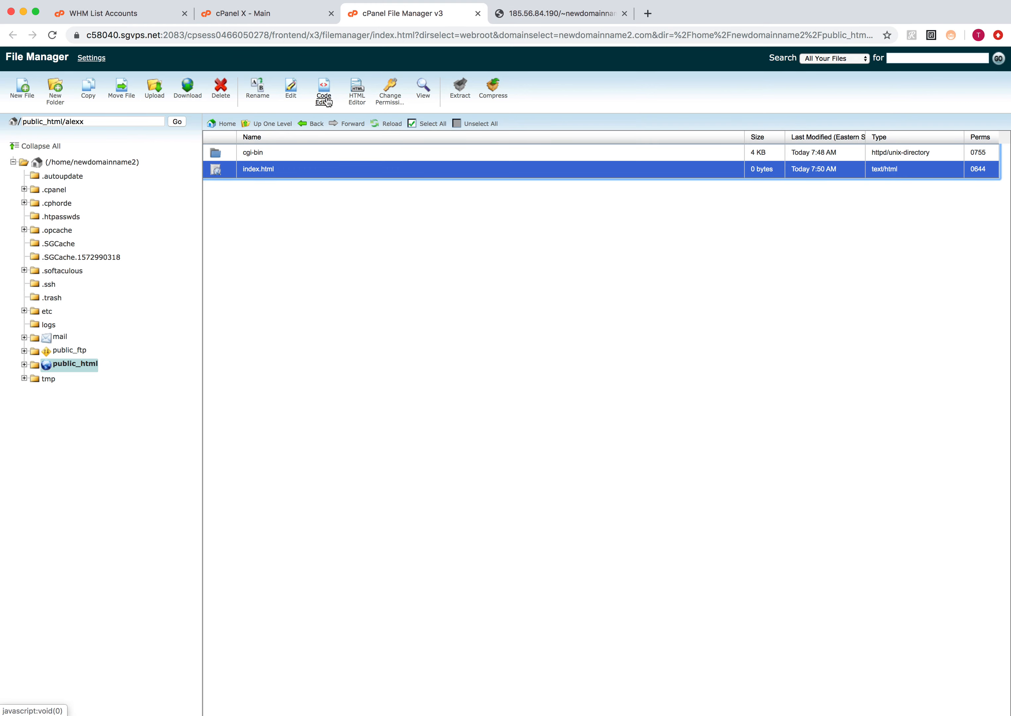
click(292, 92)
click(616, 476)
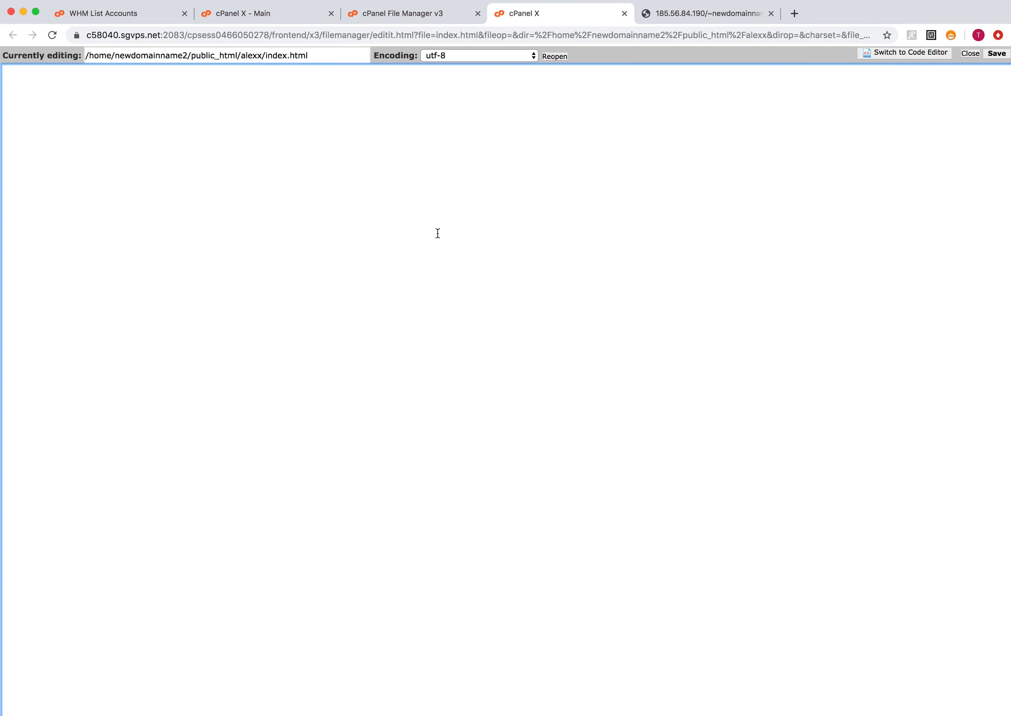
text(<h1>This is a Test</h1>)
click(995, 56)
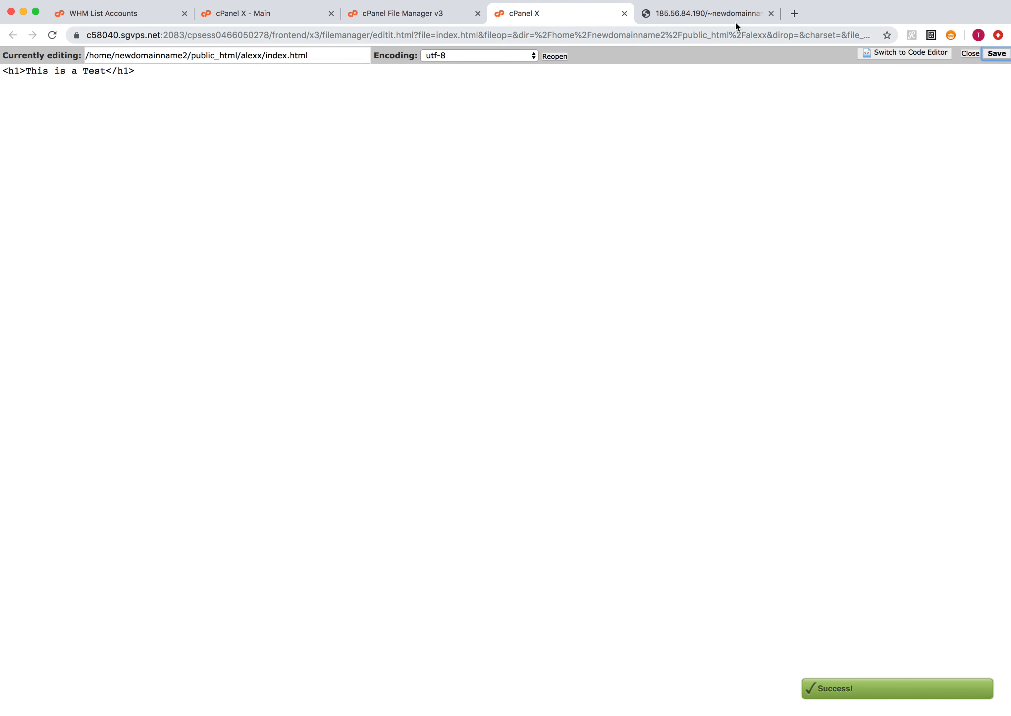
Reload the alexx page in the website's tab and compare its heading with the index.html source in the editor.
click(714, 14)
click(690, 32)
key(Return)
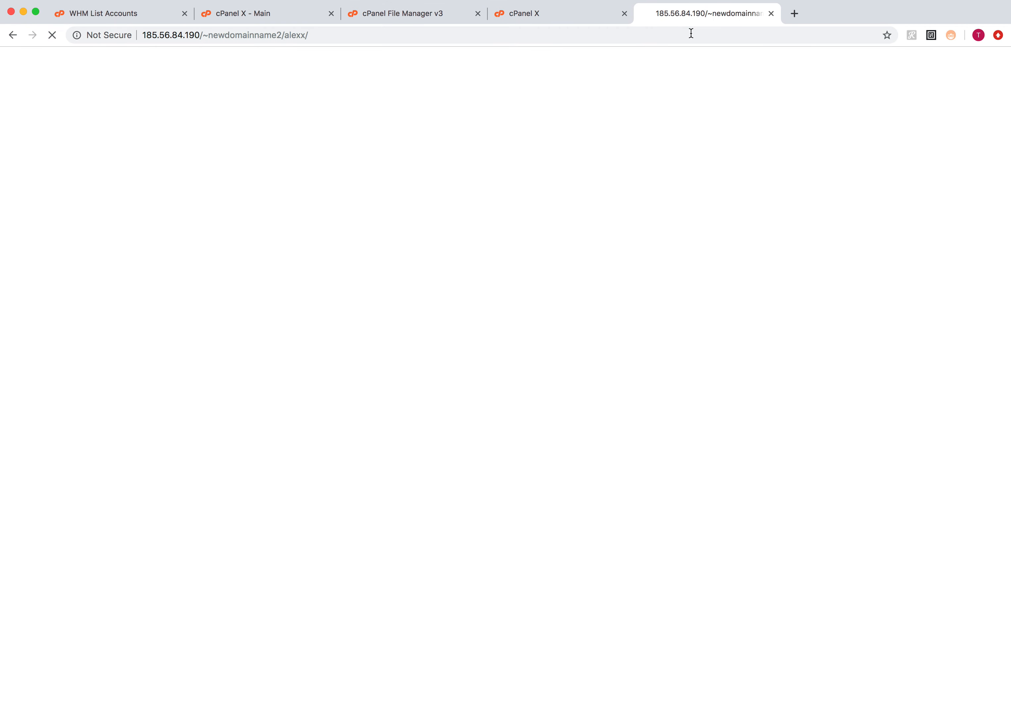
drag(155, 67, 4, 63)
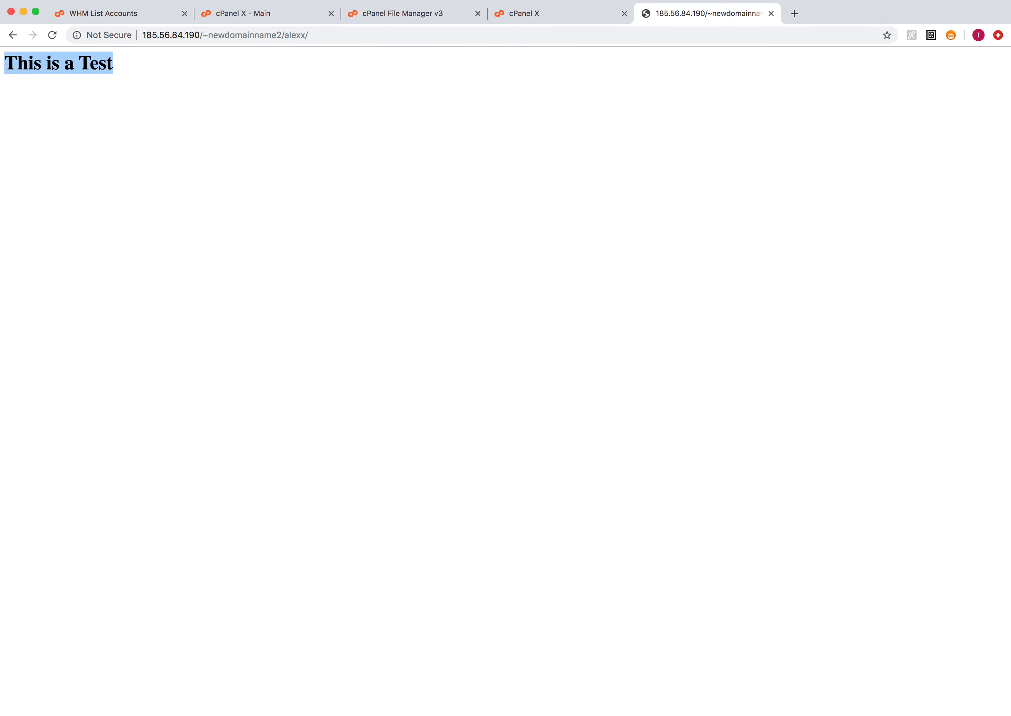
click(121, 61)
drag(120, 66, 4, 62)
click(545, 20)
click(716, 19)
click(153, 92)
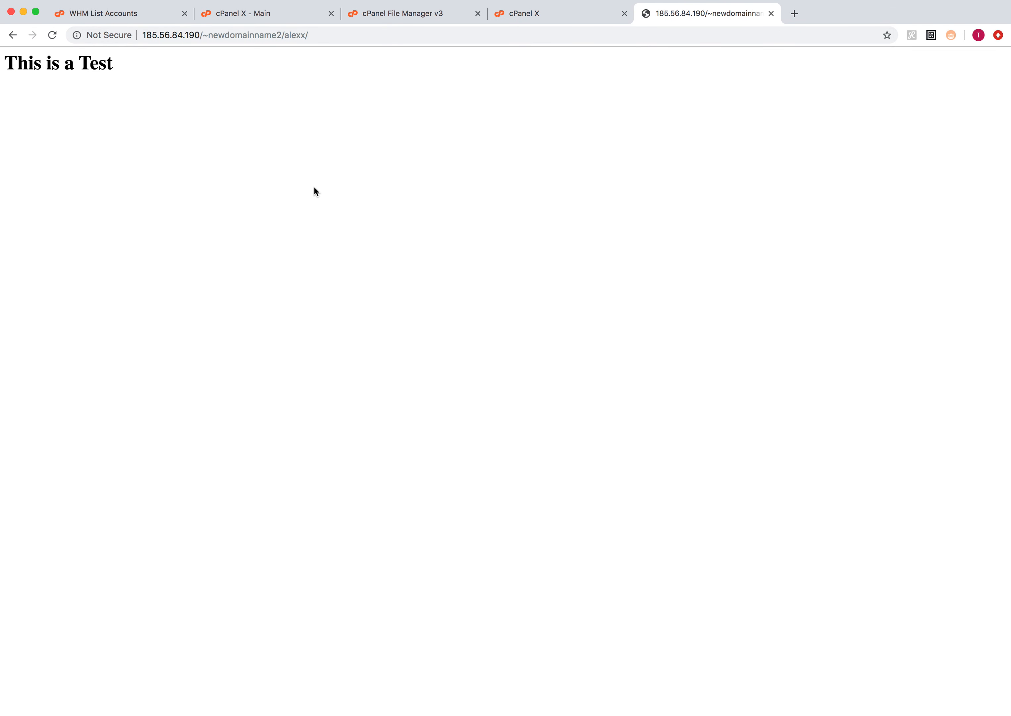